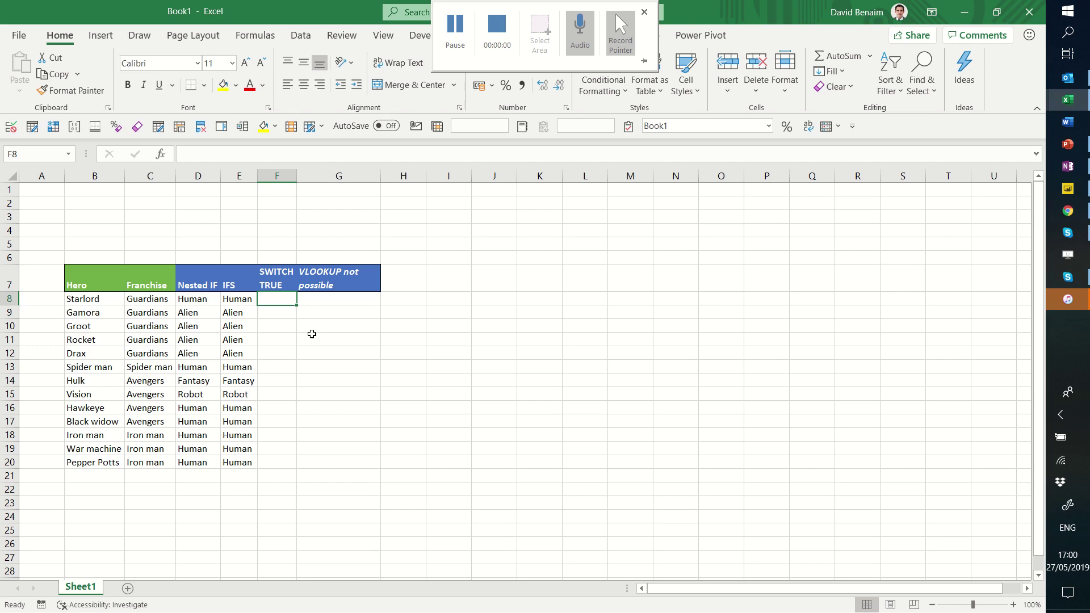
Step: Review the IFS formula in E8 alongside the nested IF formula in D8, leaving both unchanged
{"action": "key", "text": "Left"}
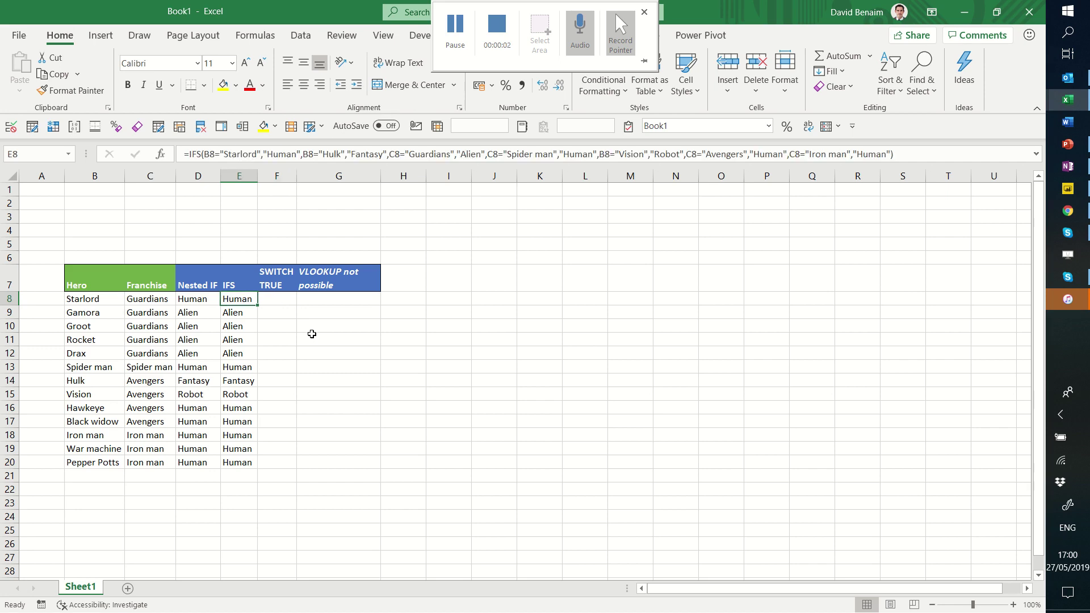
{"action": "key", "text": "Left"}
{"action": "key", "text": "Right"}
{"action": "key", "text": "Right"}
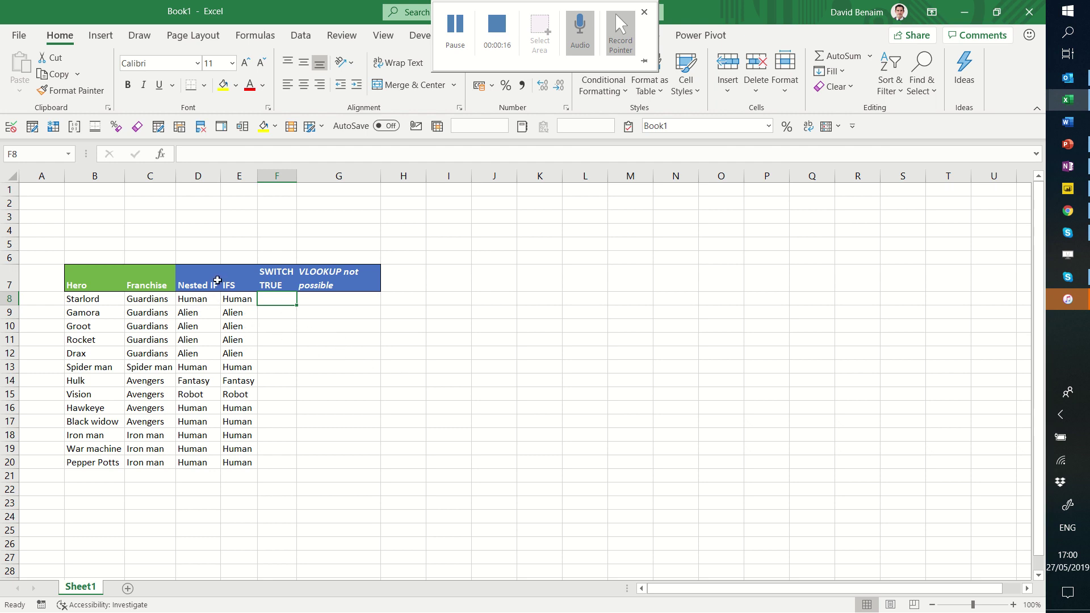
{"action": "left_click", "coordinate": [239, 284]}
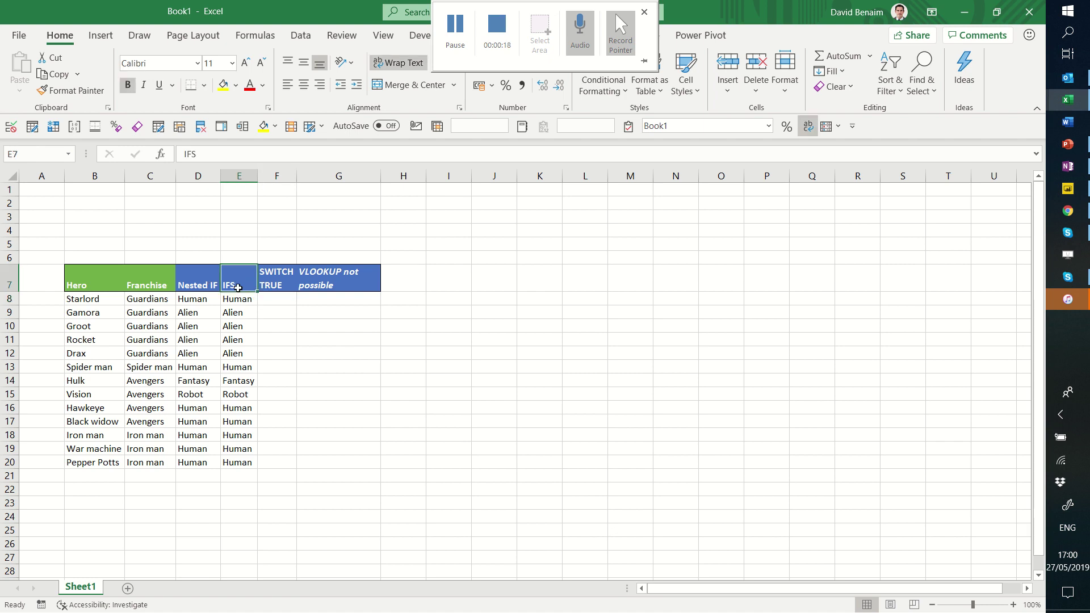
{"action": "left_click", "coordinate": [239, 299]}
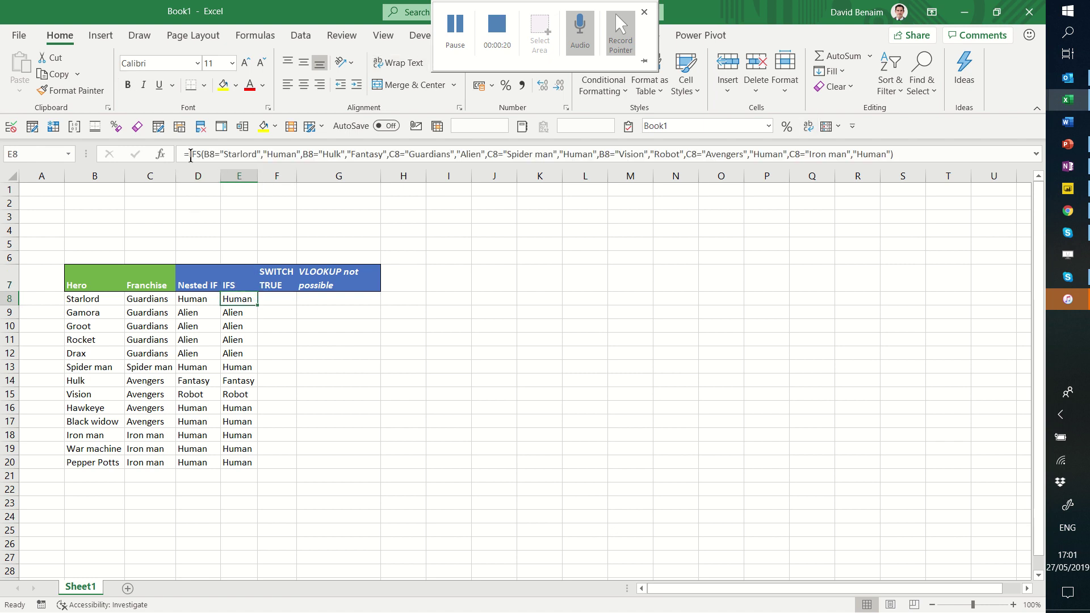
{"action": "left_click", "coordinate": [190, 154]}
{"action": "left_click", "coordinate": [193, 155]}
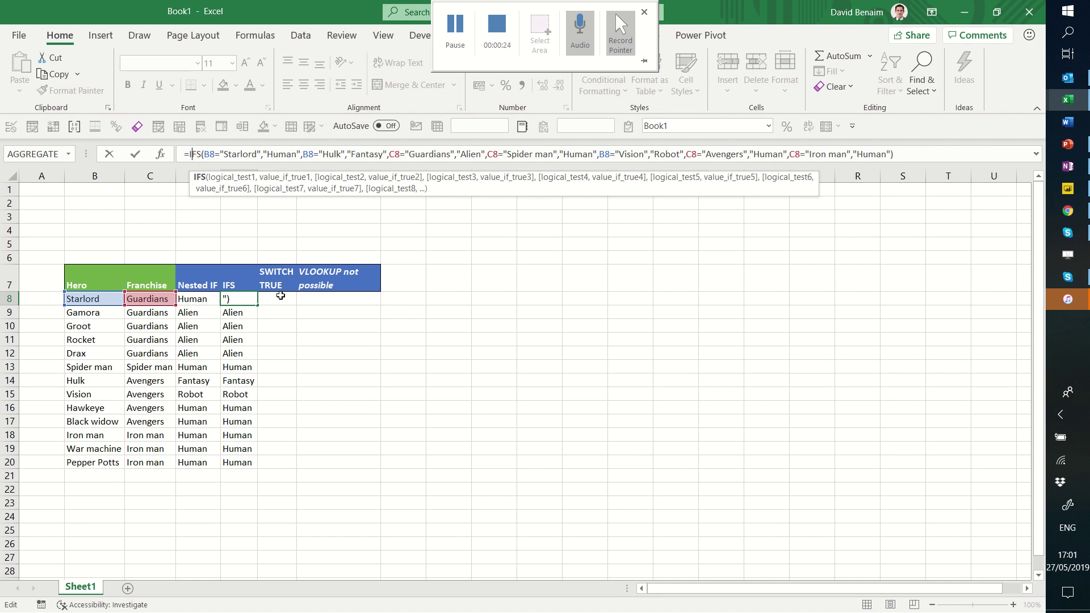
{"action": "left_click", "coordinate": [281, 301]}
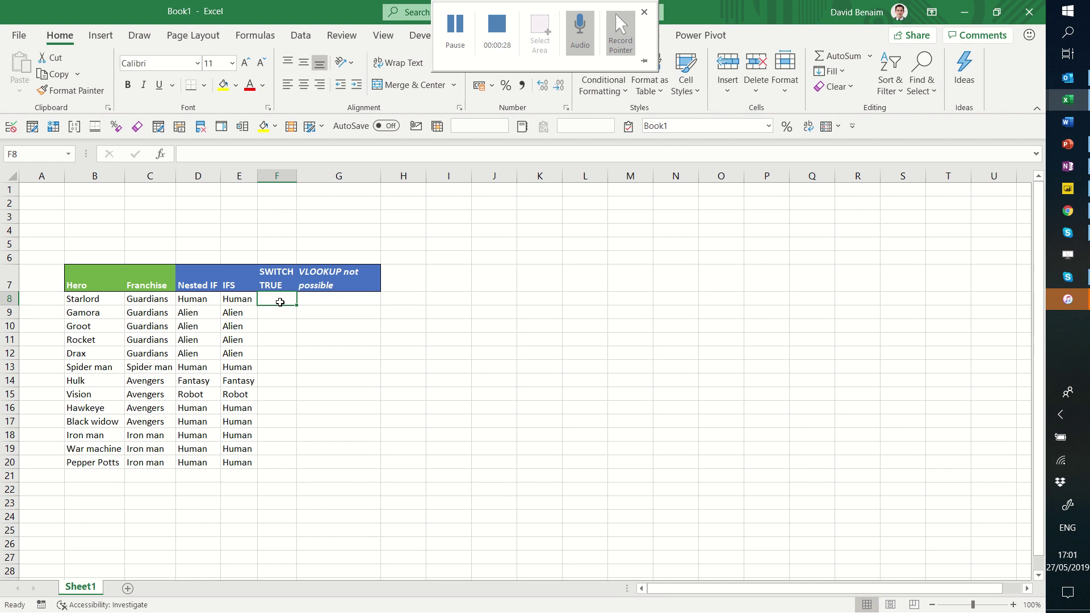
{"action": "left_click", "coordinate": [239, 306]}
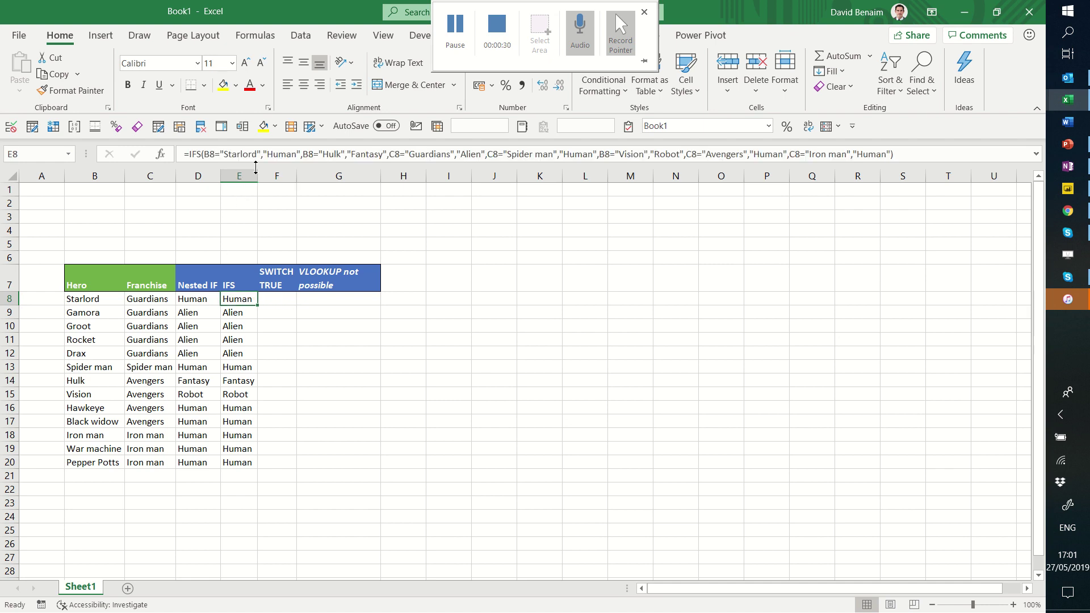
{"action": "left_click", "coordinate": [257, 154]}
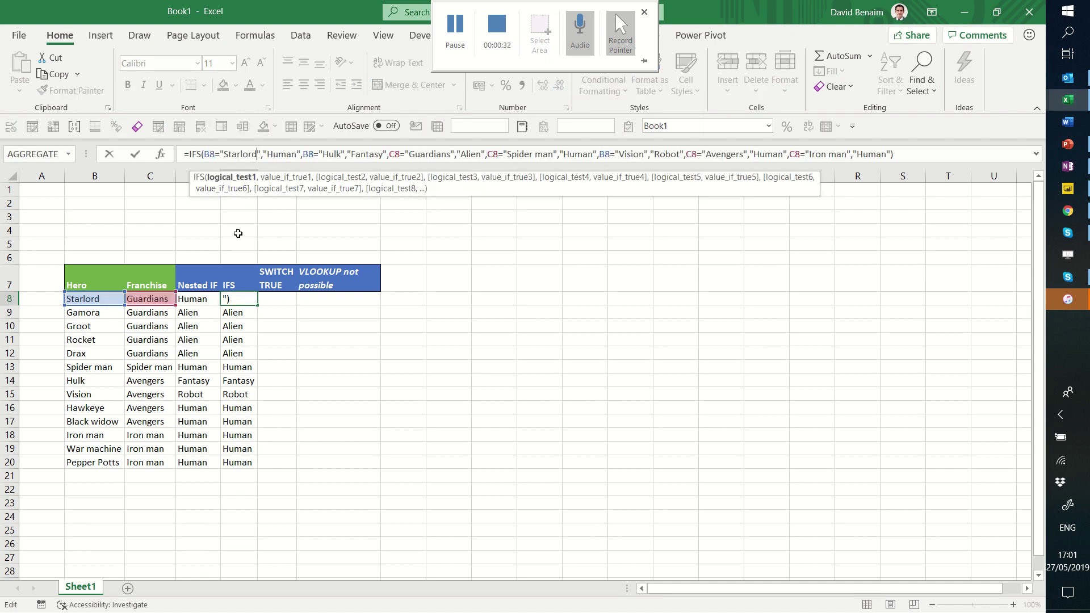
{"action": "left_click", "coordinate": [202, 155]}
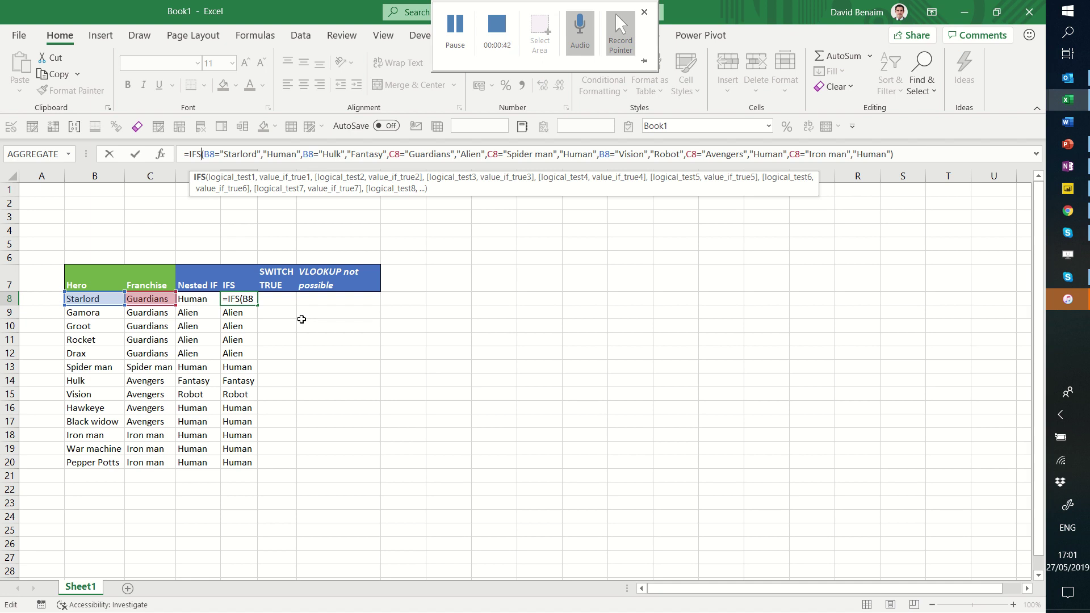
{"action": "key", "text": "ctrl+Return"}
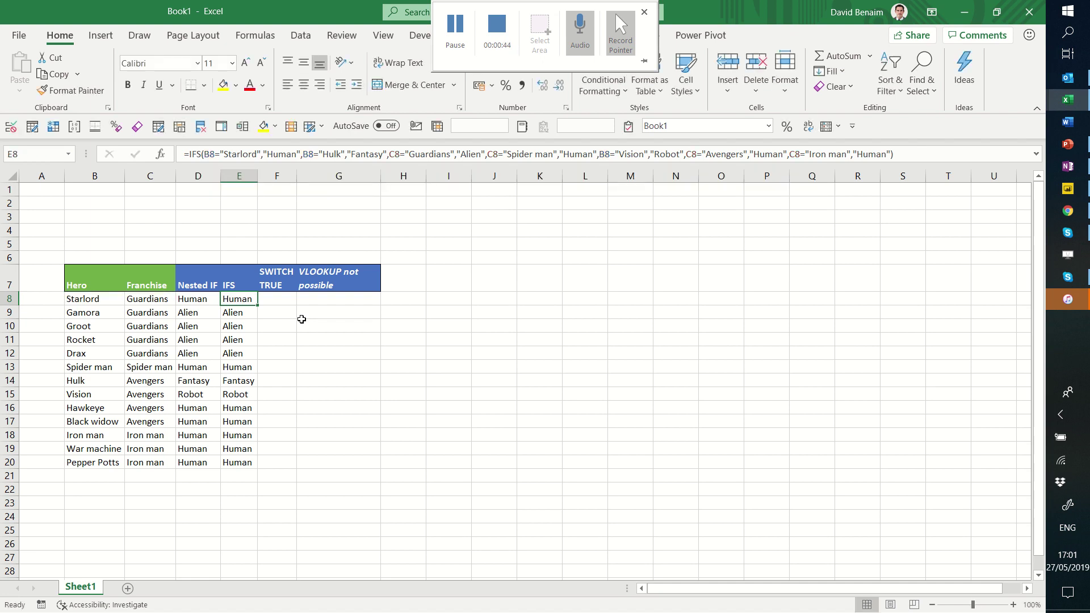
Step: Inspect D8's nested IF formula through to its final fallback value Human
{"action": "left_click", "coordinate": [199, 301]}
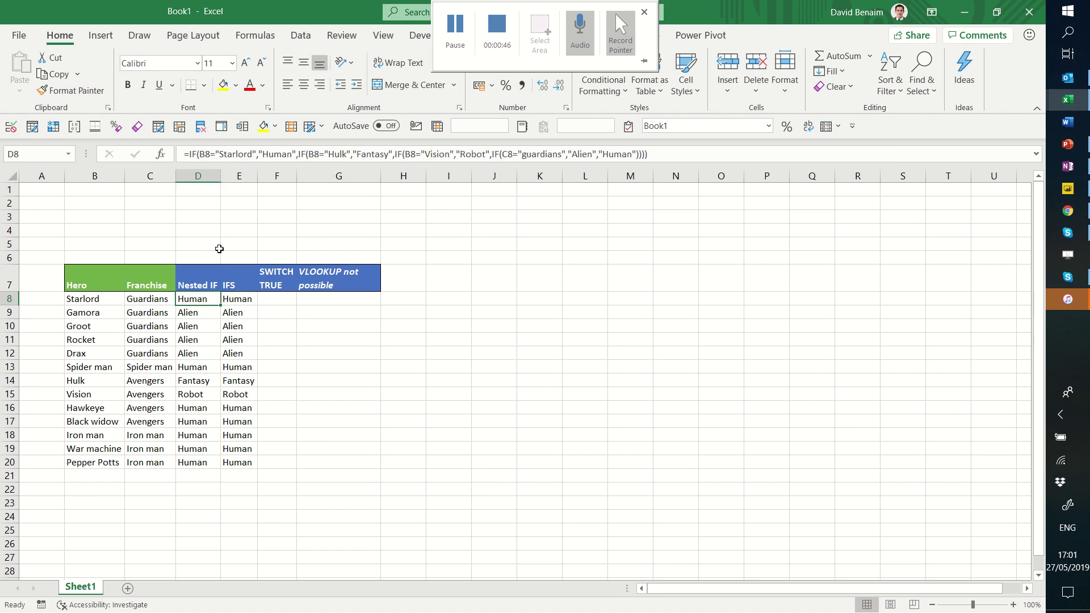
{"action": "left_click", "coordinate": [194, 153]}
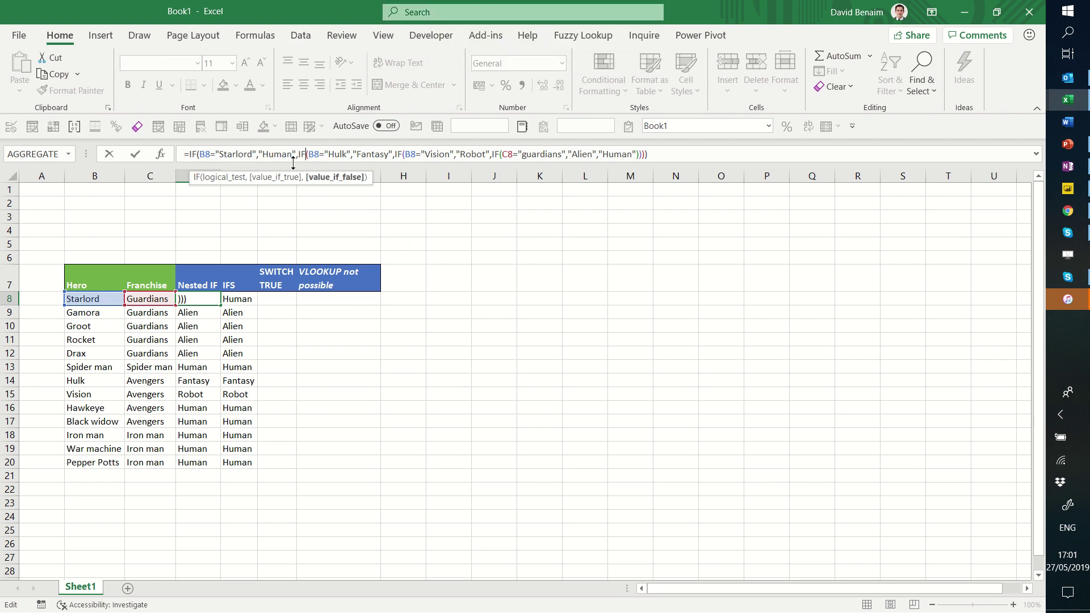
{"action": "left_click", "coordinate": [405, 154]}
{"action": "left_click", "coordinate": [501, 154]}
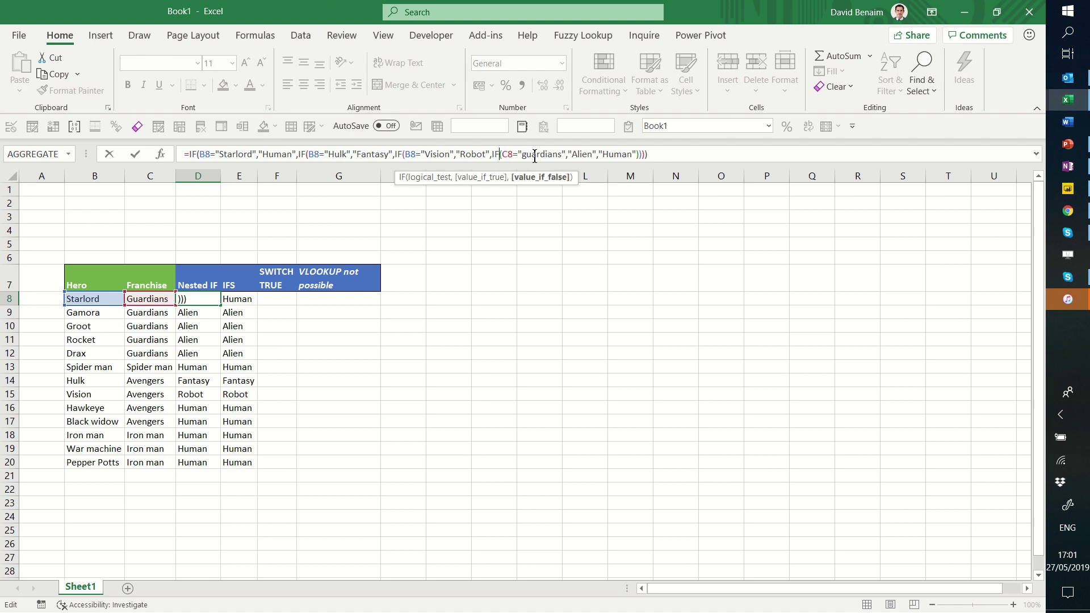
{"action": "left_click", "coordinate": [595, 154]}
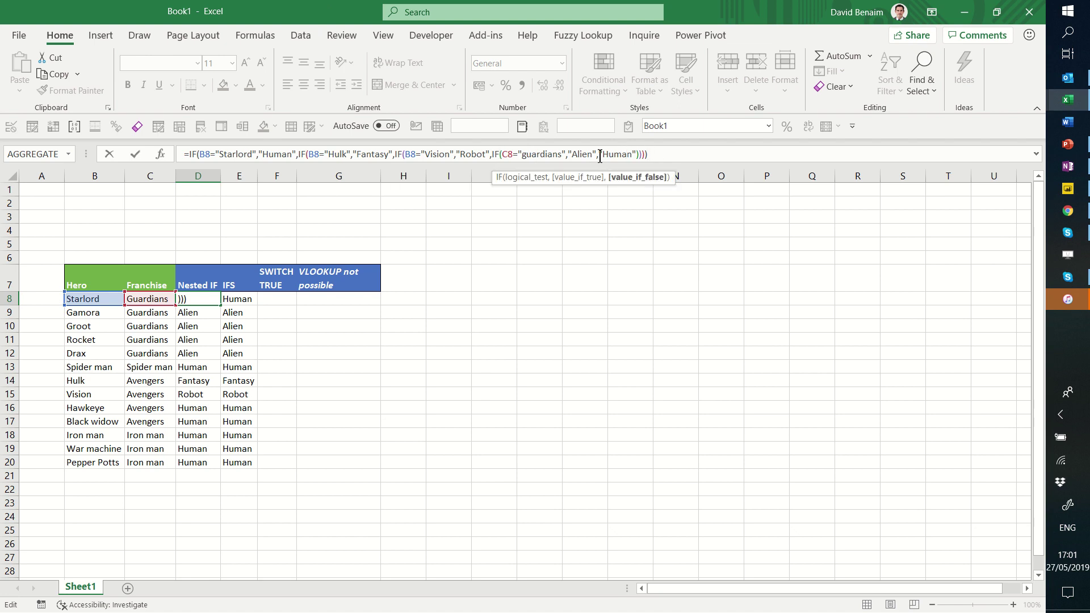
{"action": "left_click_drag", "start_coordinate": [604, 154], "coordinate": [632, 153]}
{"action": "key", "text": "ctrl+Return"}
Step: Re-examine the Avengers franchise condition in E8's IFS formula, then move to F8
{"action": "left_click", "coordinate": [252, 301]}
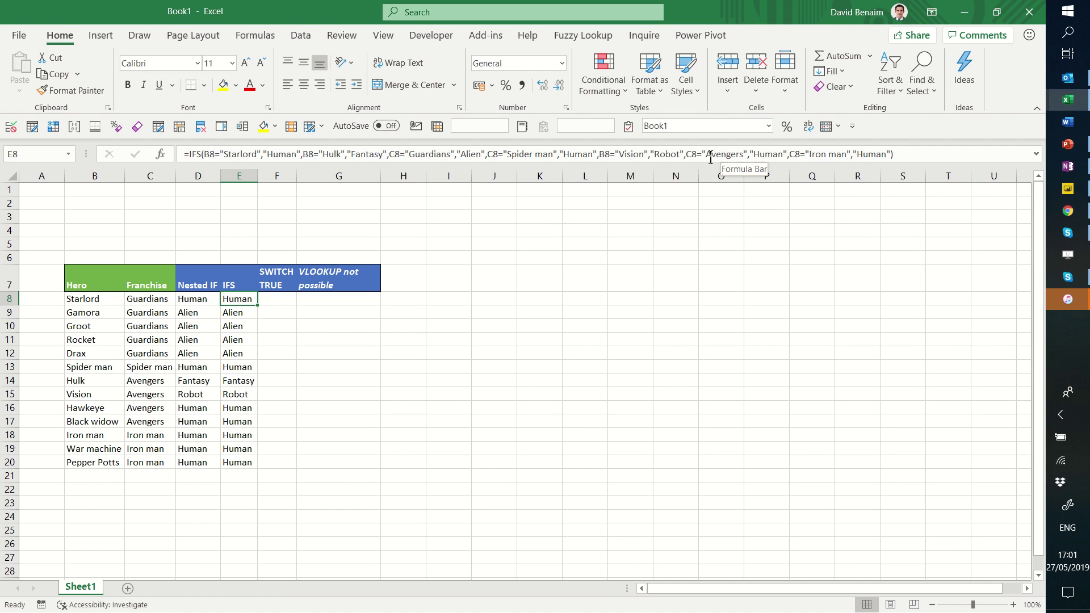
{"action": "left_click", "coordinate": [690, 154]}
{"action": "left_click_drag", "start_coordinate": [687, 154], "coordinate": [889, 155]}
{"action": "key", "text": "Tab"}
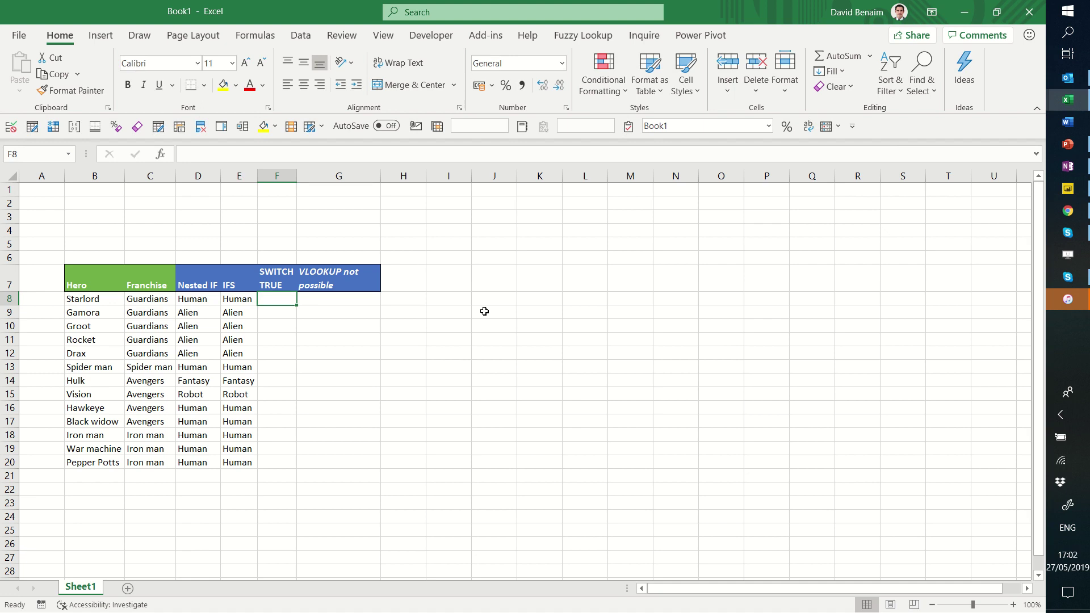
{"action": "key", "text": "Left"}
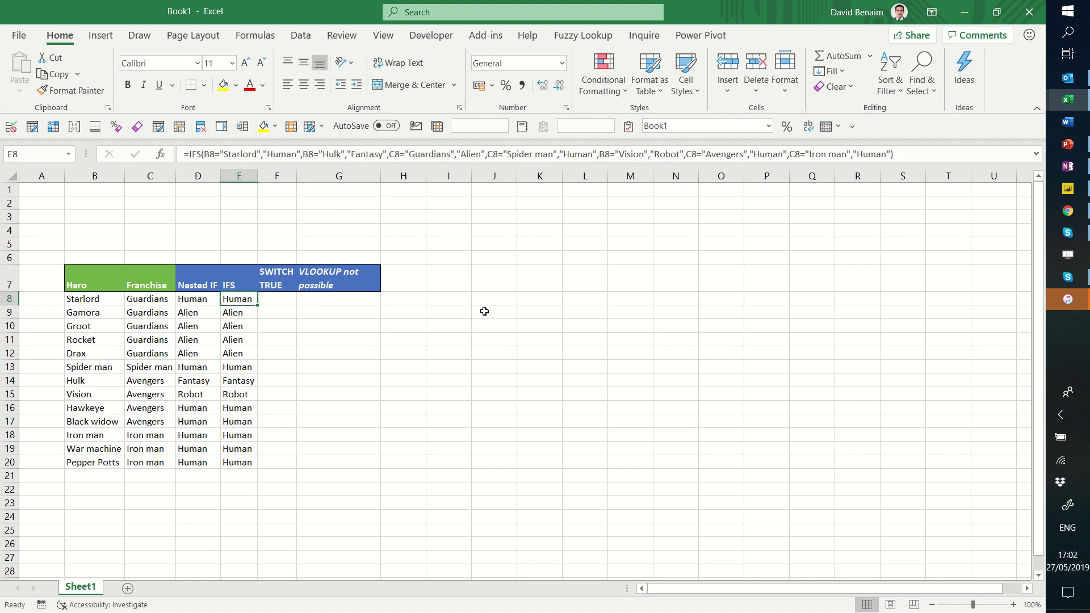
{"action": "key", "text": "Right"}
Step: Enter =SWITCH(TRUE, in F8 using the function autocomplete
{"action": "type", "text": "=swi"}
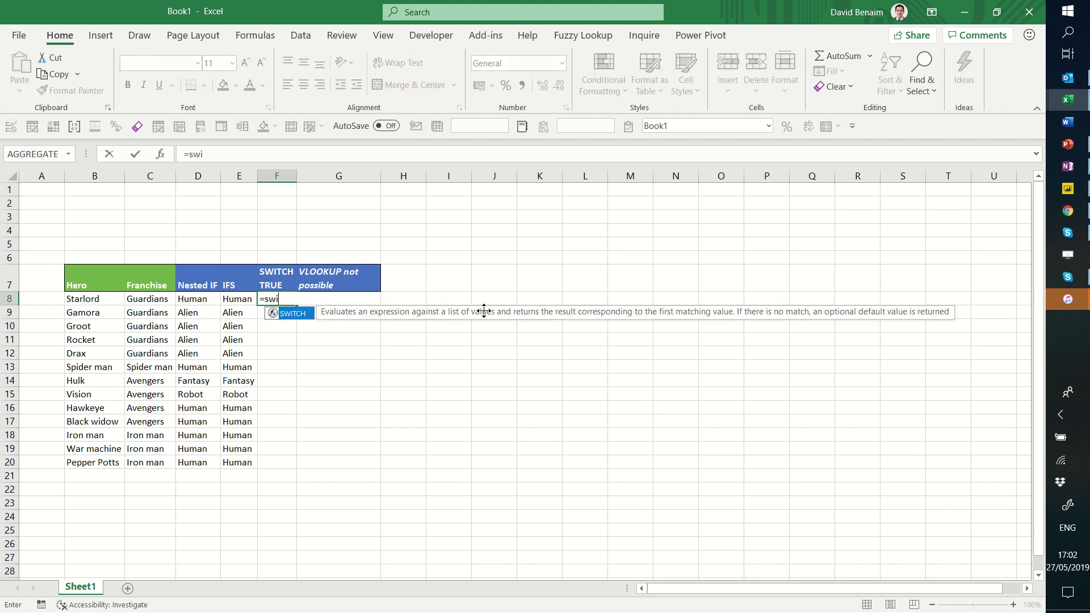
{"action": "key", "text": "Tab"}
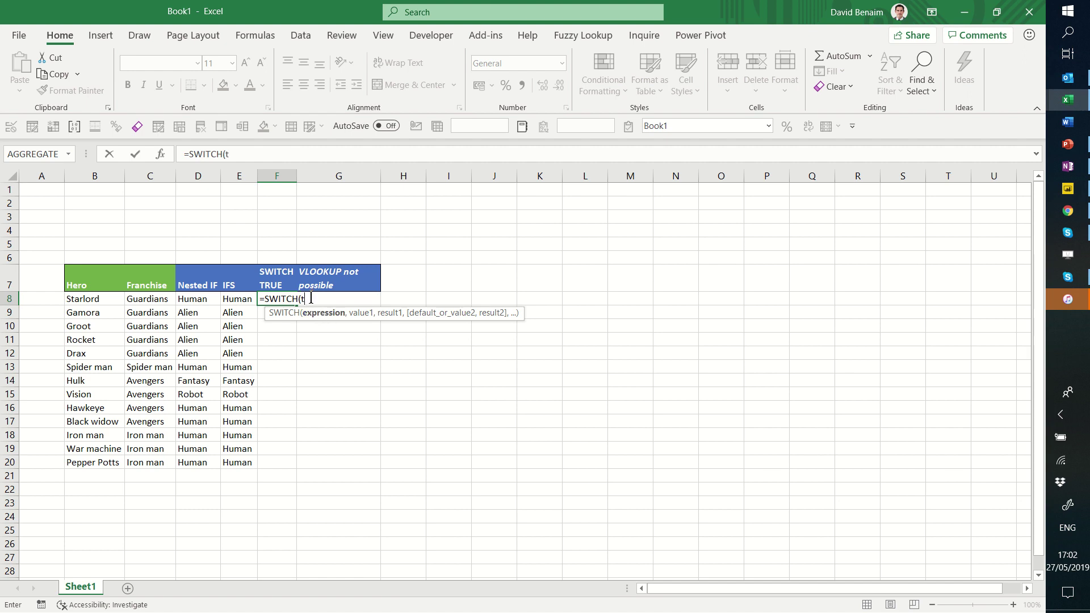
{"action": "type", "text": "ru"}
{"action": "key", "text": "Tab"}
{"action": "type", "text": ","}
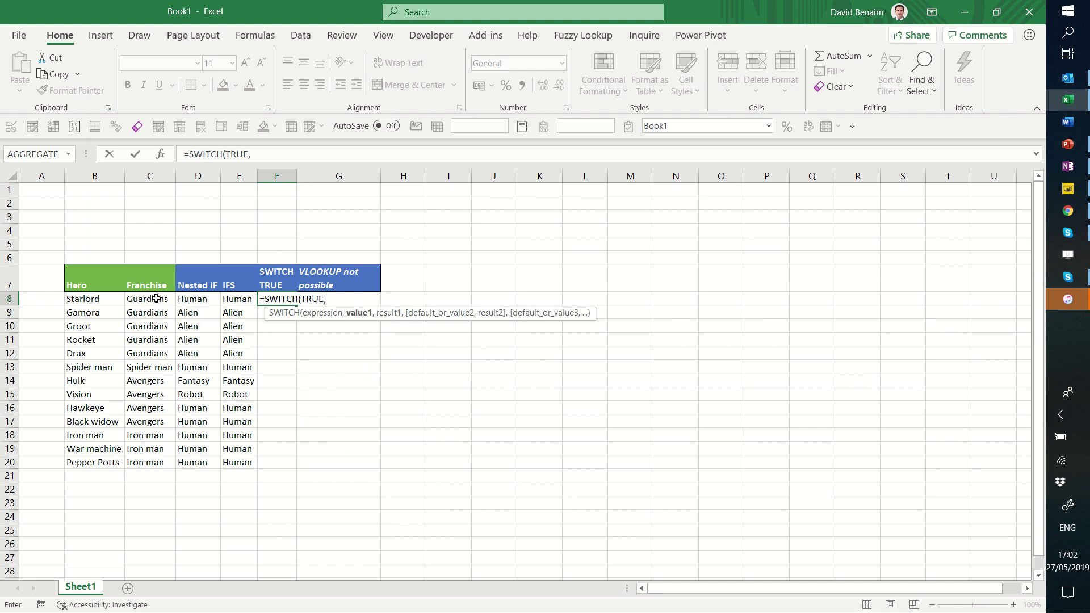
Step: Add SWITCH conditions B8="Hulk"→Fantasy, B8="Vision"→Robot and B8="Starlord"→Human
{"action": "left_click", "coordinate": [80, 302]}
{"action": "type", "text": "=\"H"}
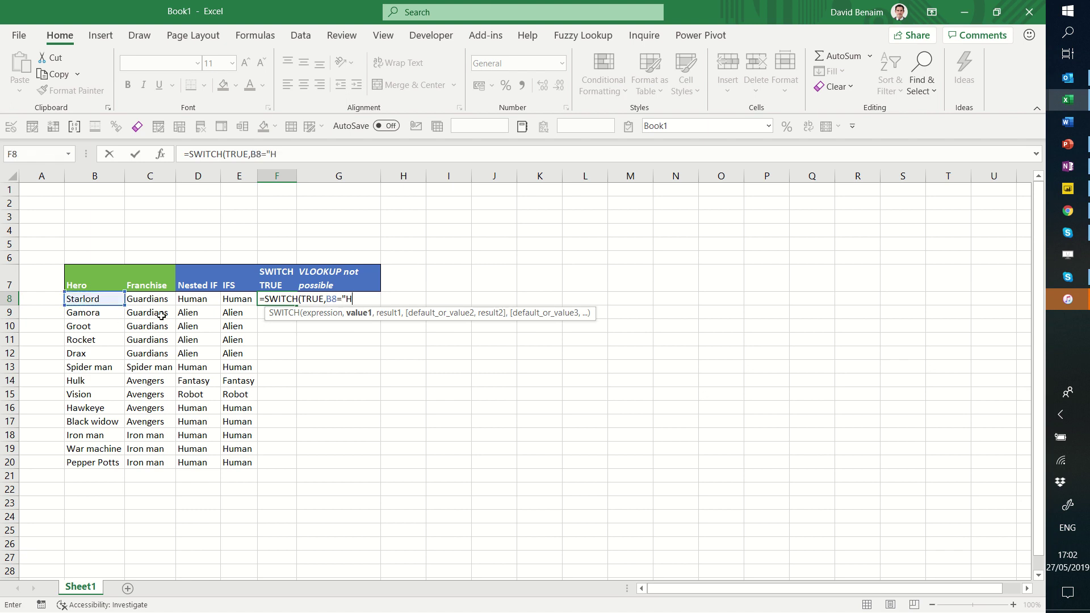
{"action": "type", "text": "ulk\","}
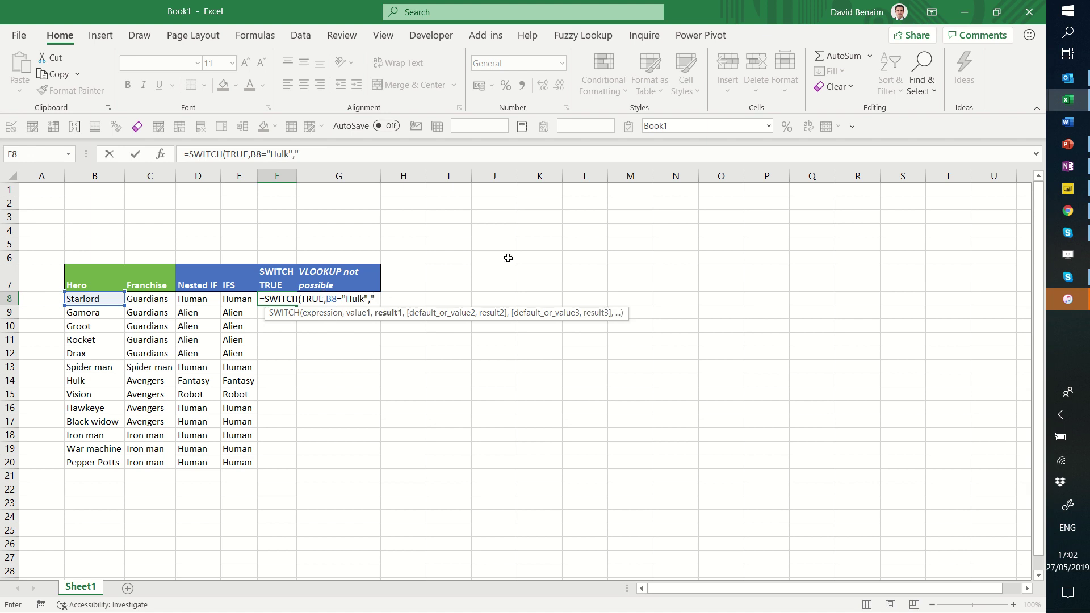
{"action": "type", "text": "\"Fantasy\","}
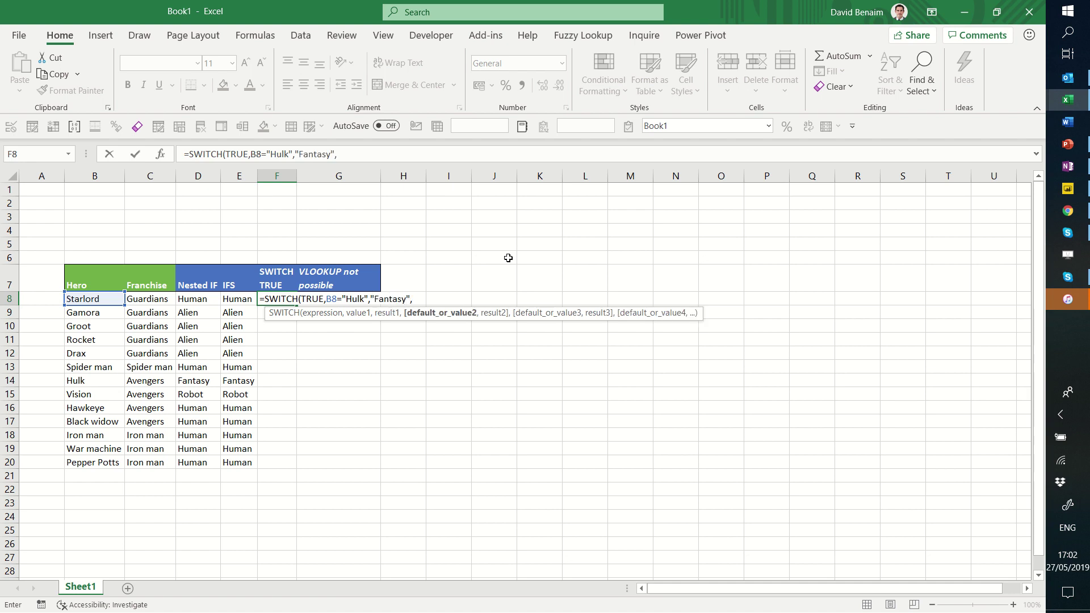
{"action": "left_click", "coordinate": [108, 300]}
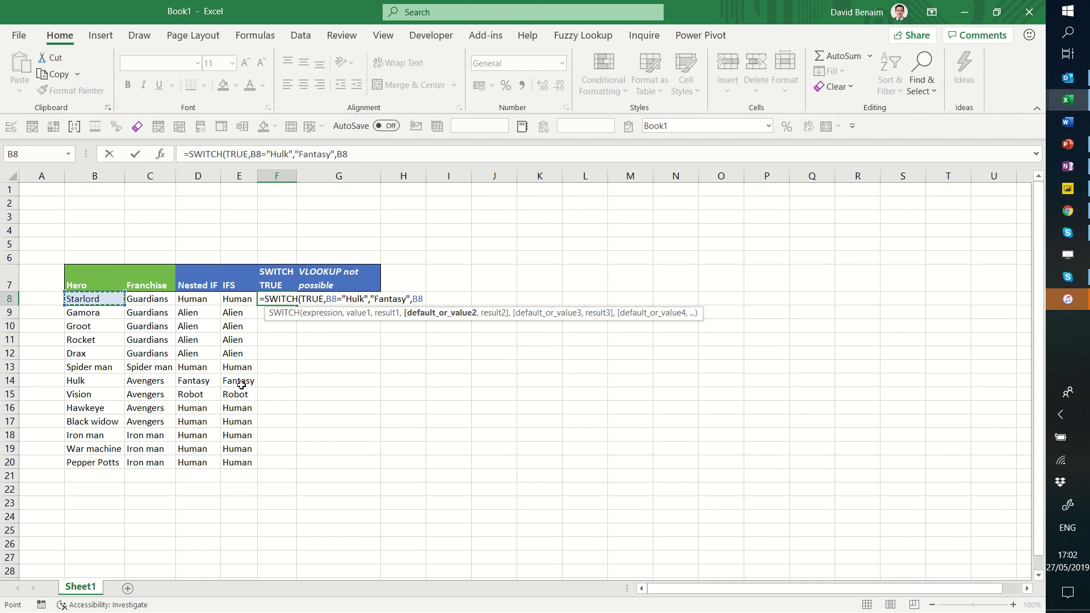
{"action": "type", "text": "=\"Vision\","}
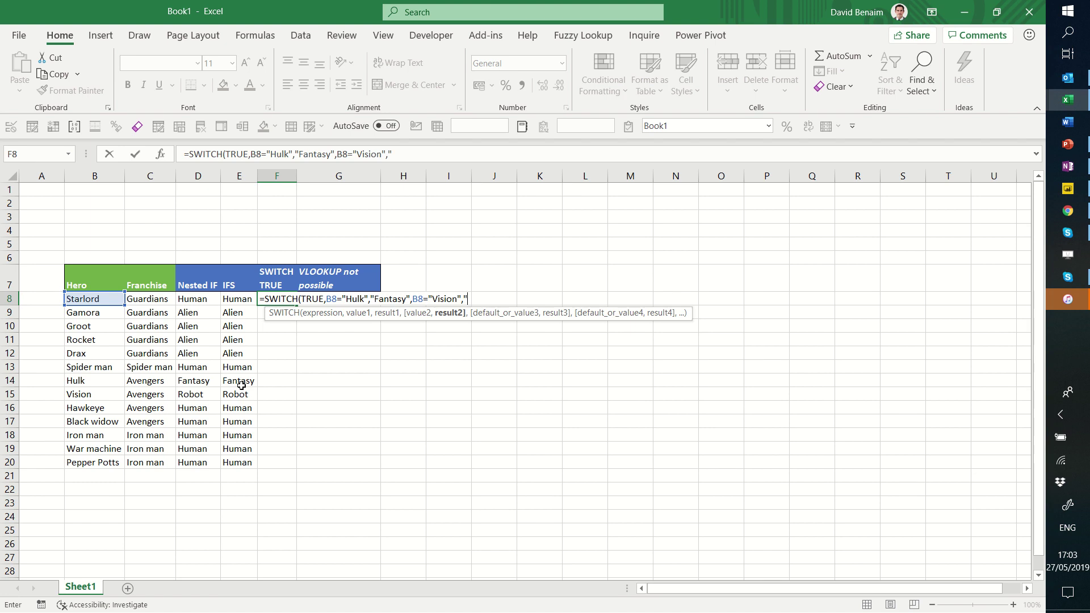
{"action": "type", "text": "\"Robot\","}
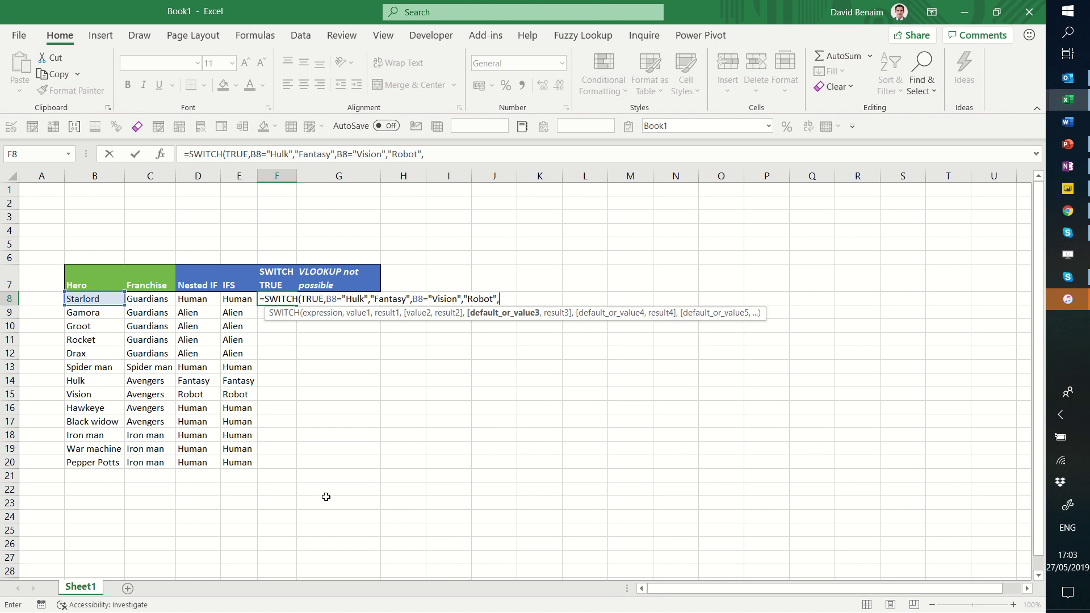
{"action": "left_click", "coordinate": [116, 304]}
{"action": "type", "text": "=\"Star"}
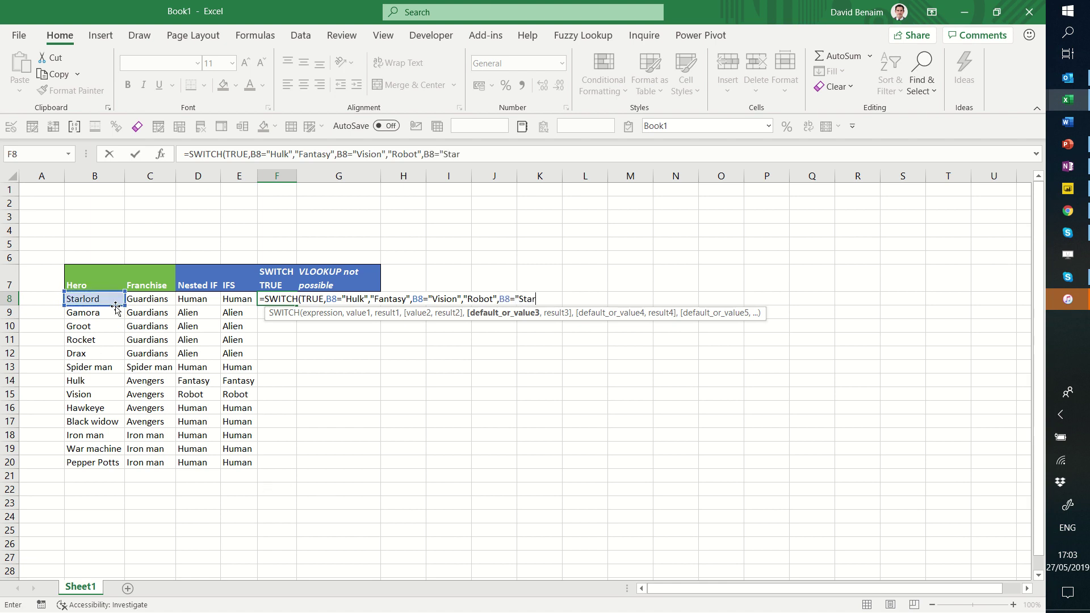
{"action": "type", "text": "lord\","}
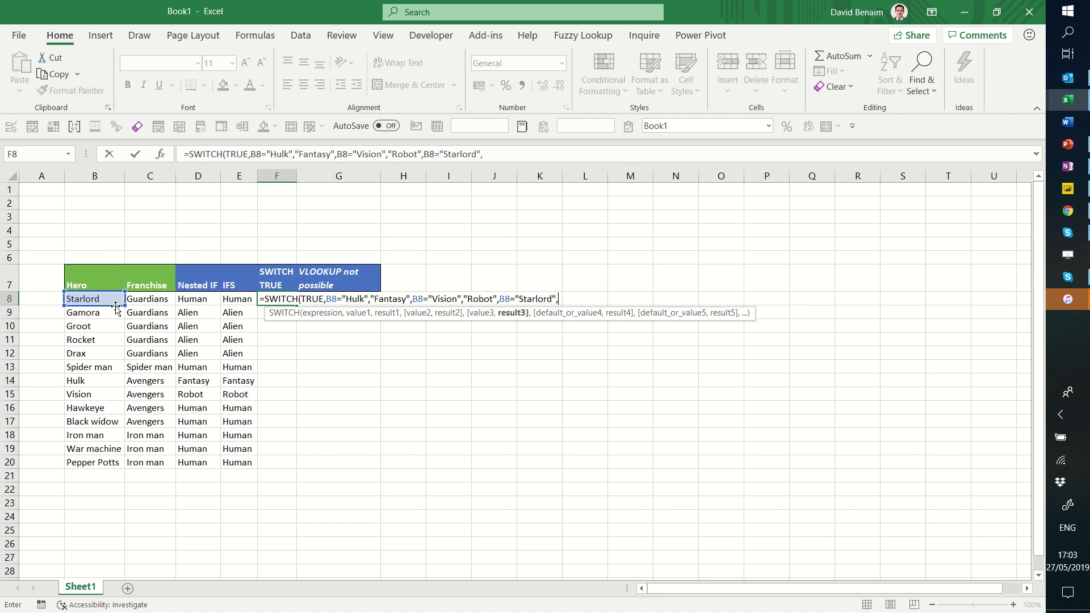
{"action": "type", "text": "\"Human\","}
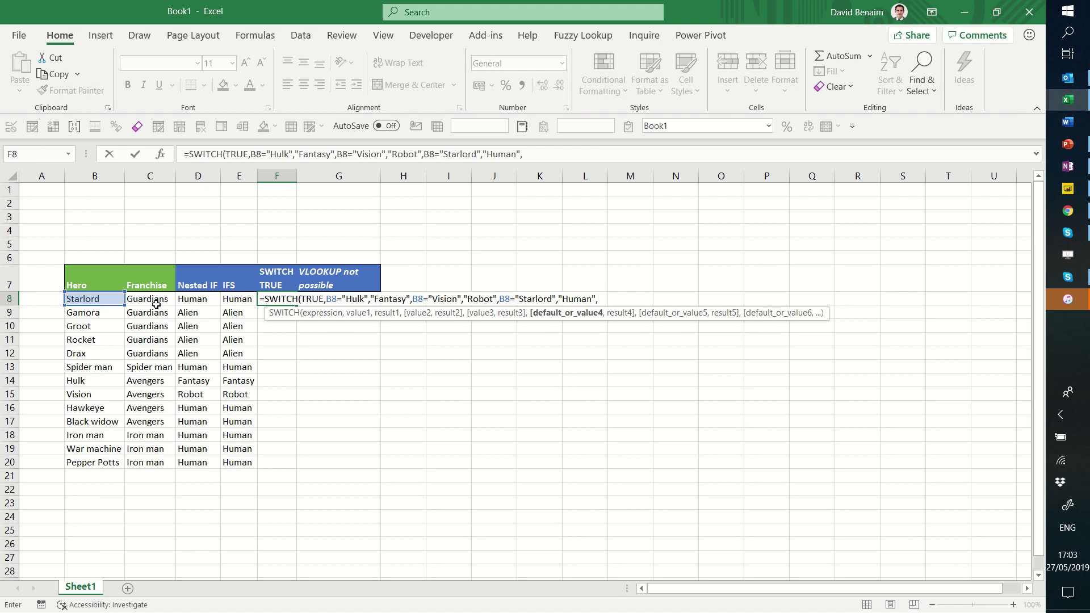
Step: Finish with C8="Guardians"→Alien and default Human, committing the formula in F8
{"action": "left_click", "coordinate": [143, 300]}
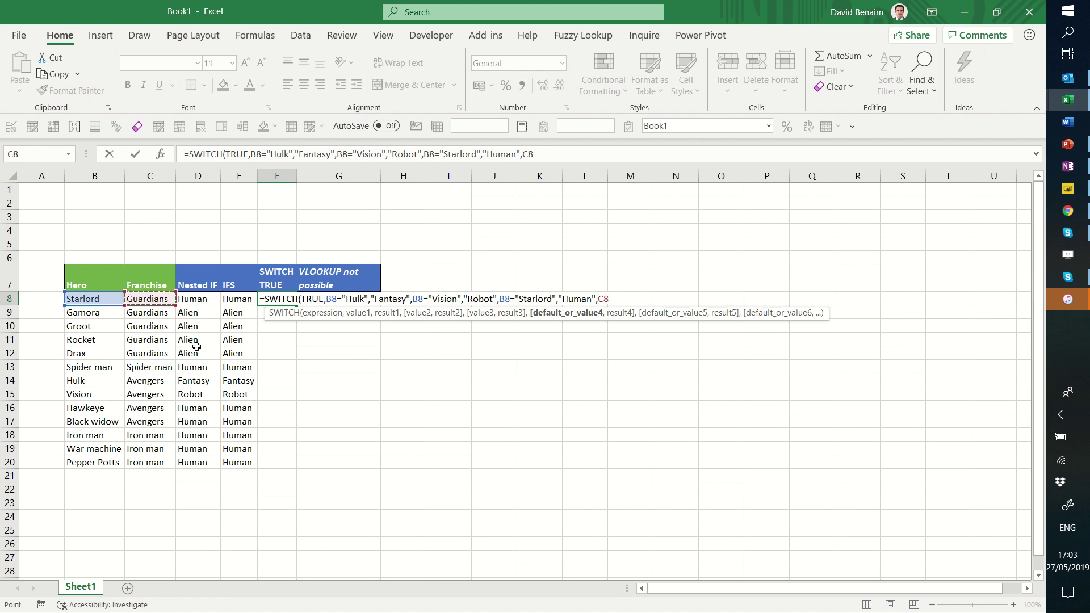
{"action": "type", "text": "=\"G"}
{"action": "type", "text": "ya"}
{"action": "key", "text": "BackSpace"}
{"action": "key", "text": "BackSpace"}
{"action": "type", "text": "ua"}
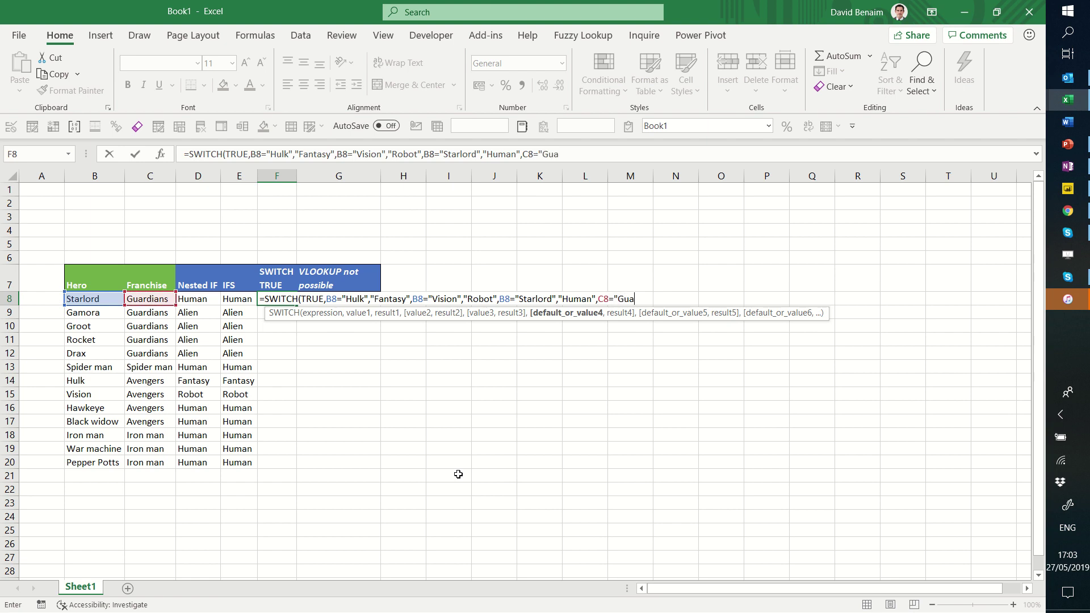
{"action": "type", "text": "rdians\",\""}
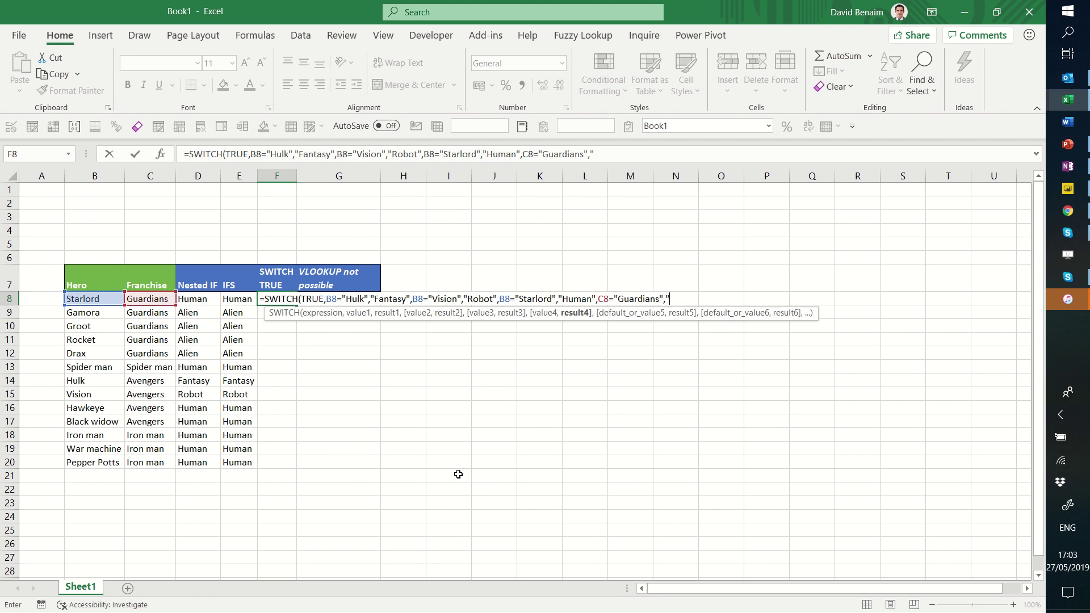
{"action": "type", "text": "Alien\",\"Hu"}
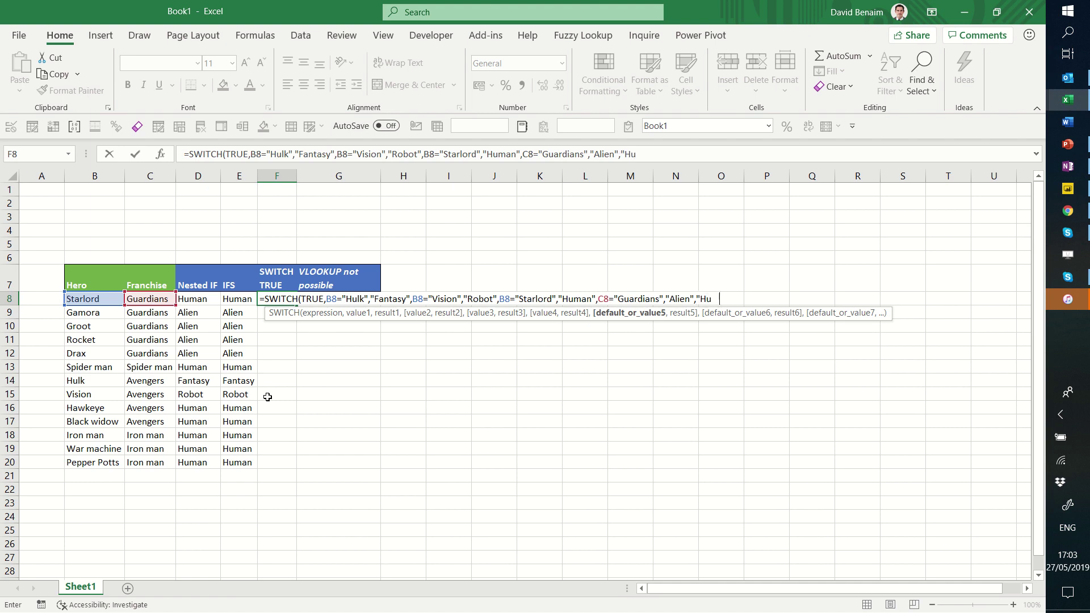
{"action": "type", "text": "man\")"}
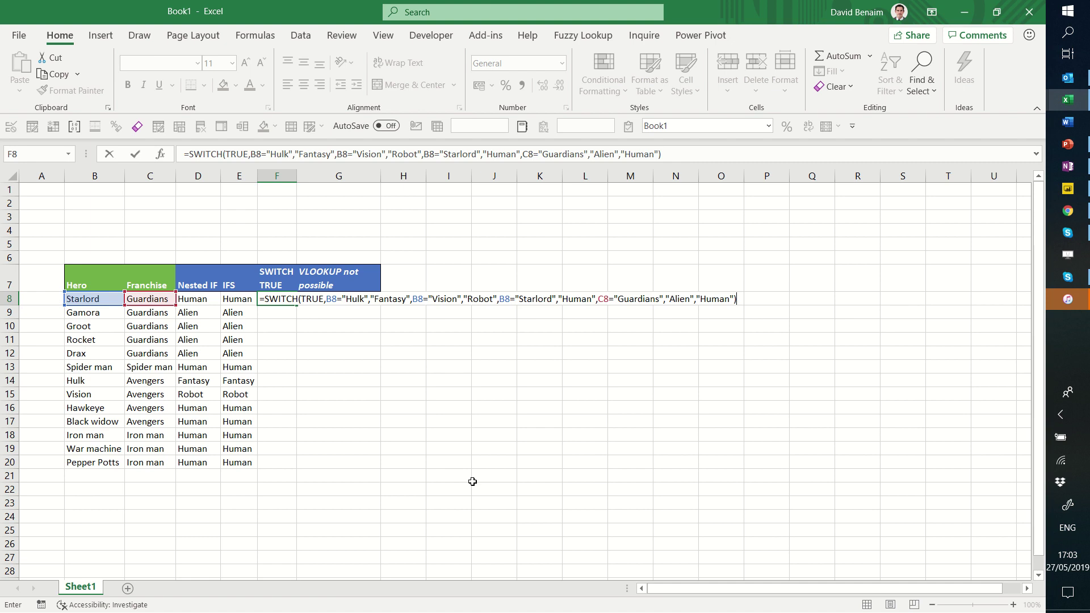
{"action": "key", "text": "Return"}
{"action": "key", "text": "Left"}
{"action": "key", "text": "ctrl+Down"}
{"action": "key", "text": "Right"}
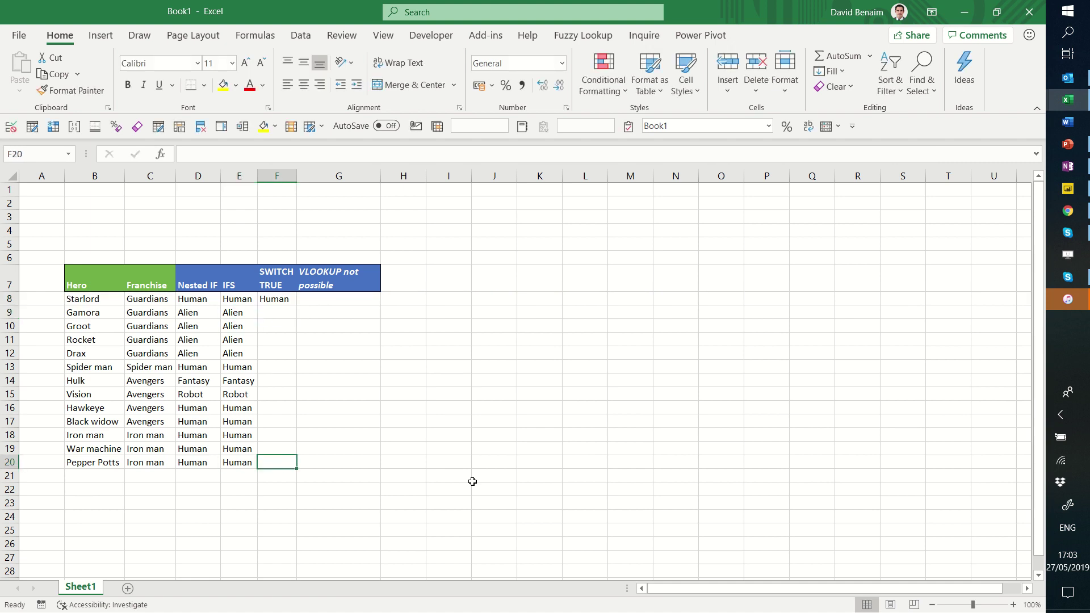
Step: Fill the F8 SWITCH formula down to F20 and spot-check several copied rows, including F18
{"action": "key", "text": "ctrl+shift+Up"}
{"action": "left_click", "coordinate": [291, 301]}
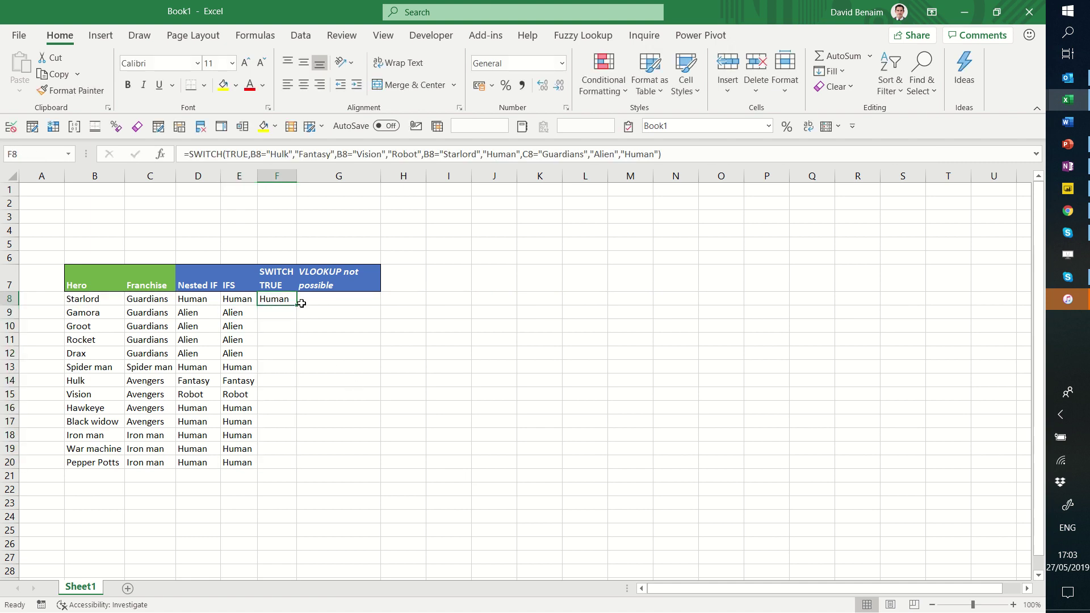
{"action": "left_click_drag", "start_coordinate": [301, 303], "coordinate": [289, 466]}
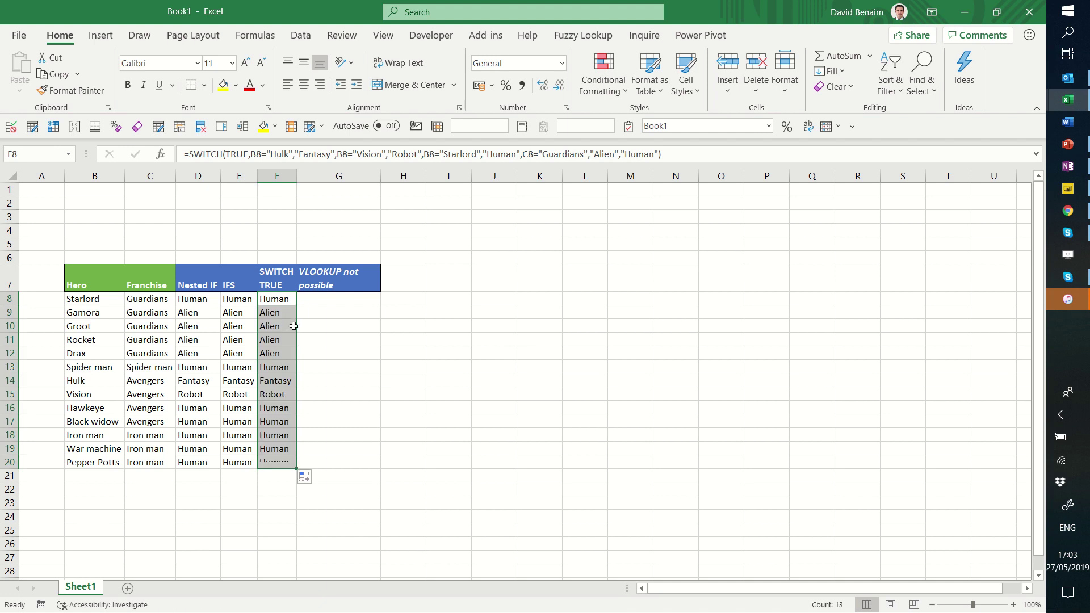
{"action": "left_click", "coordinate": [289, 340]}
{"action": "left_click", "coordinate": [289, 366]}
{"action": "left_click", "coordinate": [290, 408]}
{"action": "left_click", "coordinate": [289, 435]}
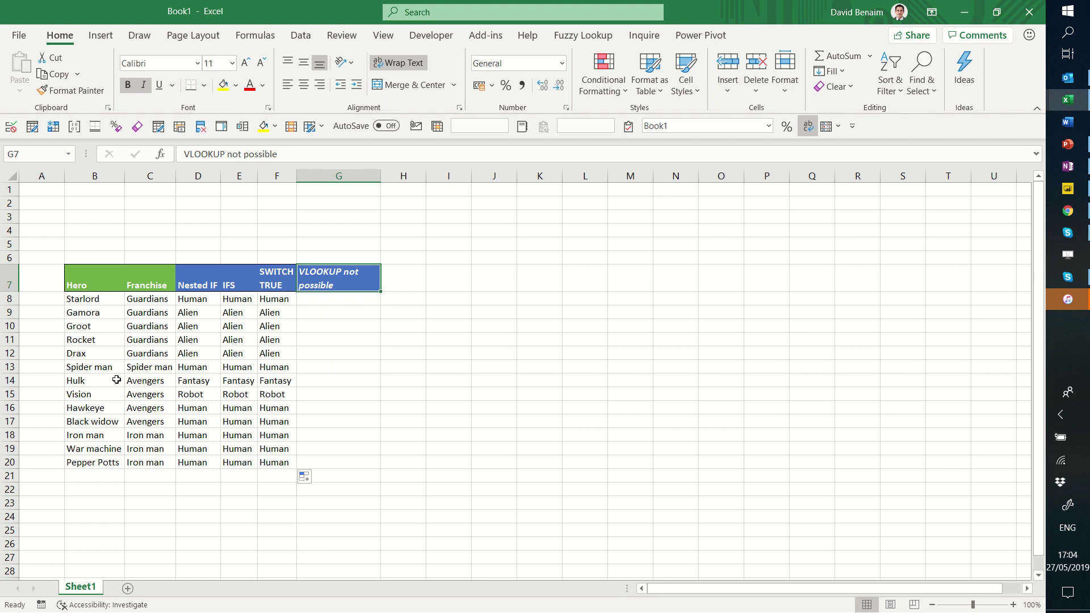
{"action": "left_click", "coordinate": [276, 301]}
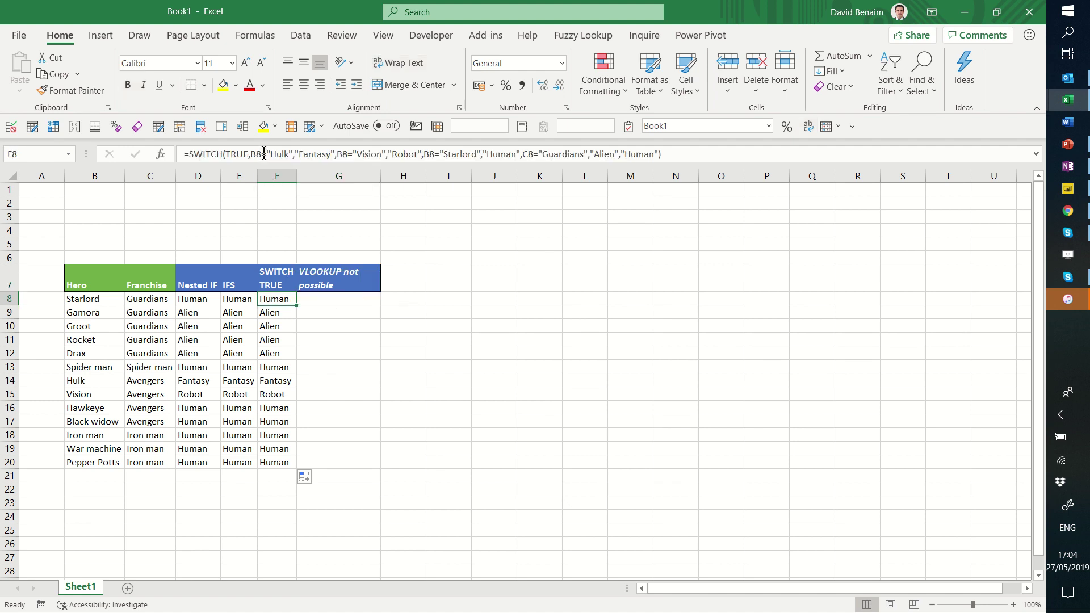
Step: Enter the sample numbers 34, 53 and 23 into K8:K10
{"action": "left_click", "coordinate": [525, 299]}
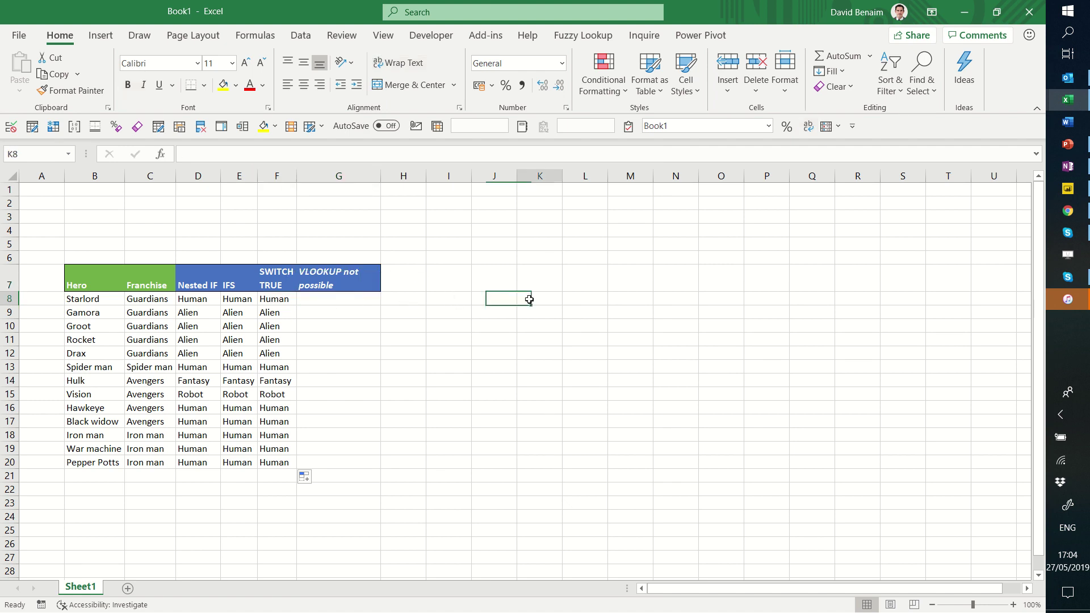
{"action": "type", "text": "34"}
{"action": "key", "text": "Return"}
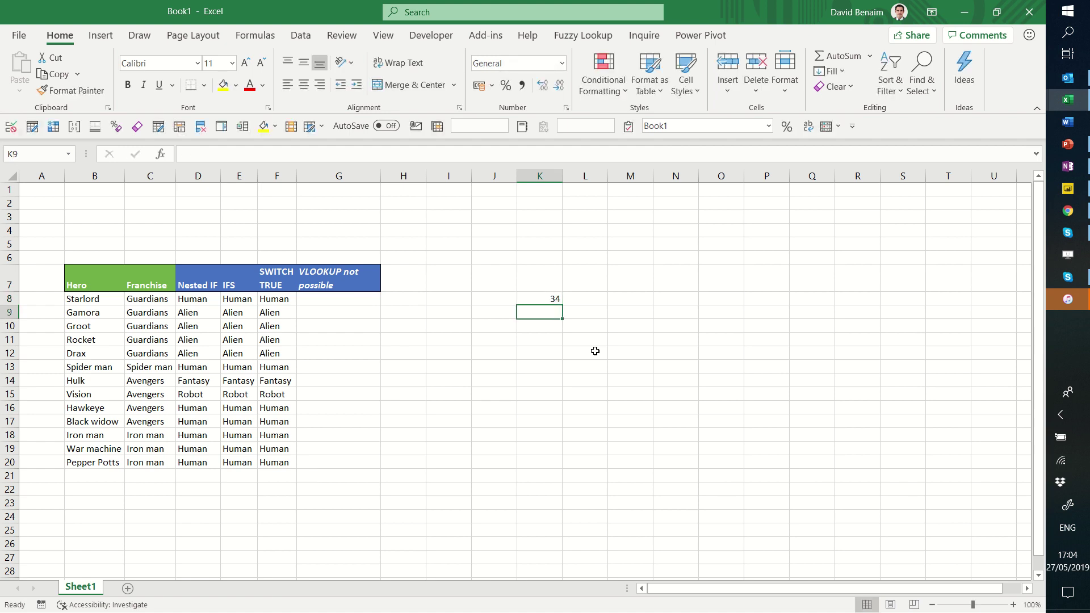
{"action": "type", "text": "53"}
{"action": "key", "text": "Return"}
{"action": "type", "text": "23"}
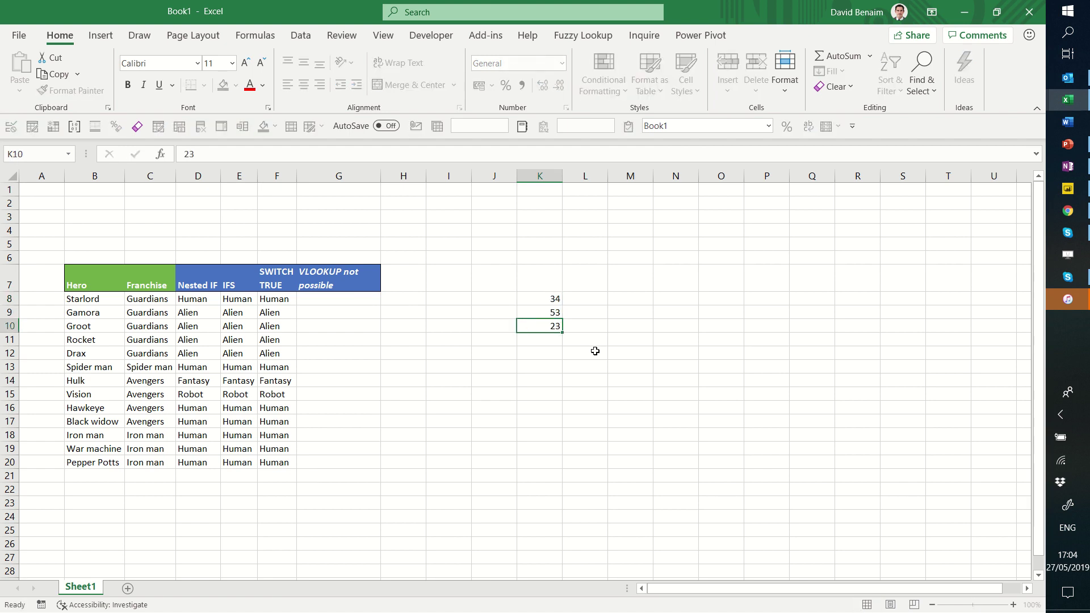
{"action": "key", "text": "Return"}
Step: Begin a =SWITCH( formula in L8 beside the number 34
{"action": "key", "text": "Up"}
{"action": "key", "text": "Up"}
{"action": "key", "text": "Up"}
{"action": "key", "text": "Up"}
{"action": "key", "text": "Right"}
{"action": "key", "text": "Down"}
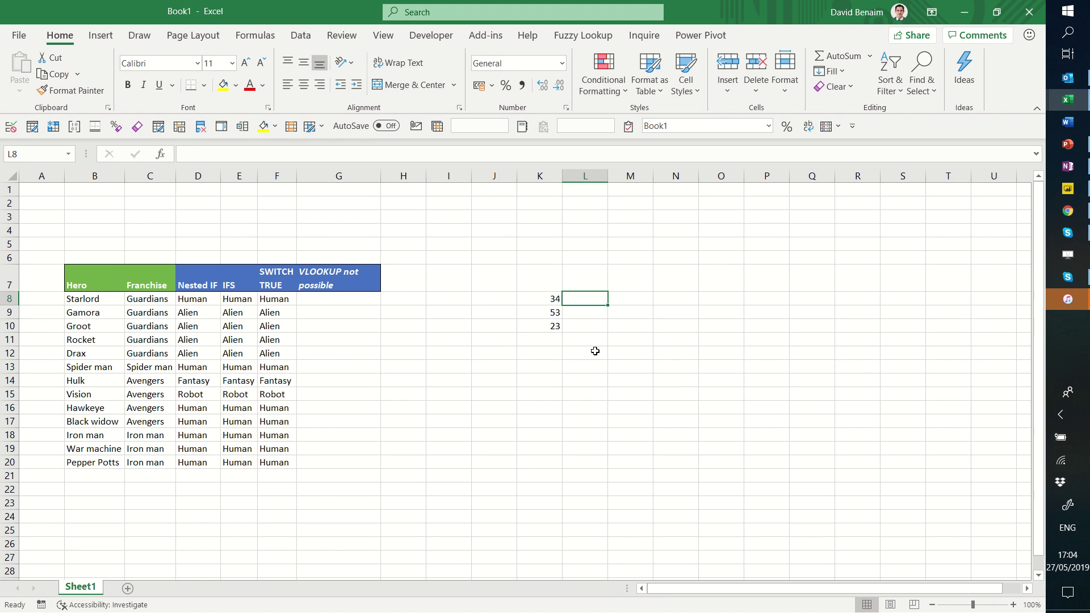
{"action": "type", "text": "=sw"}
{"action": "key", "text": "Tab"}
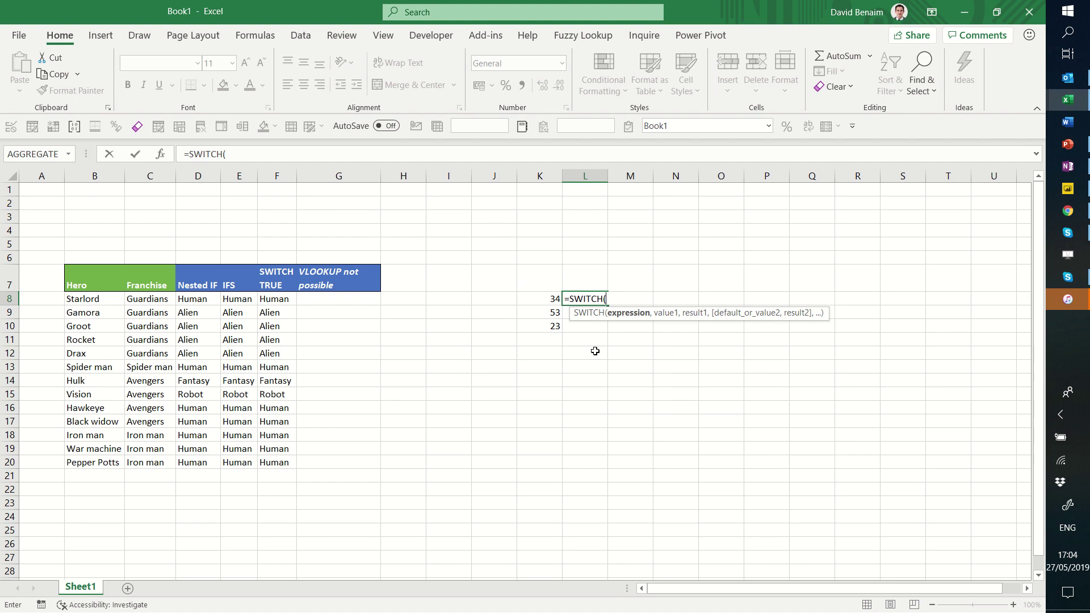
Step: Add TRUE as the expression, dismissing the too-few-arguments warning
{"action": "type", "text": "TRUE"}
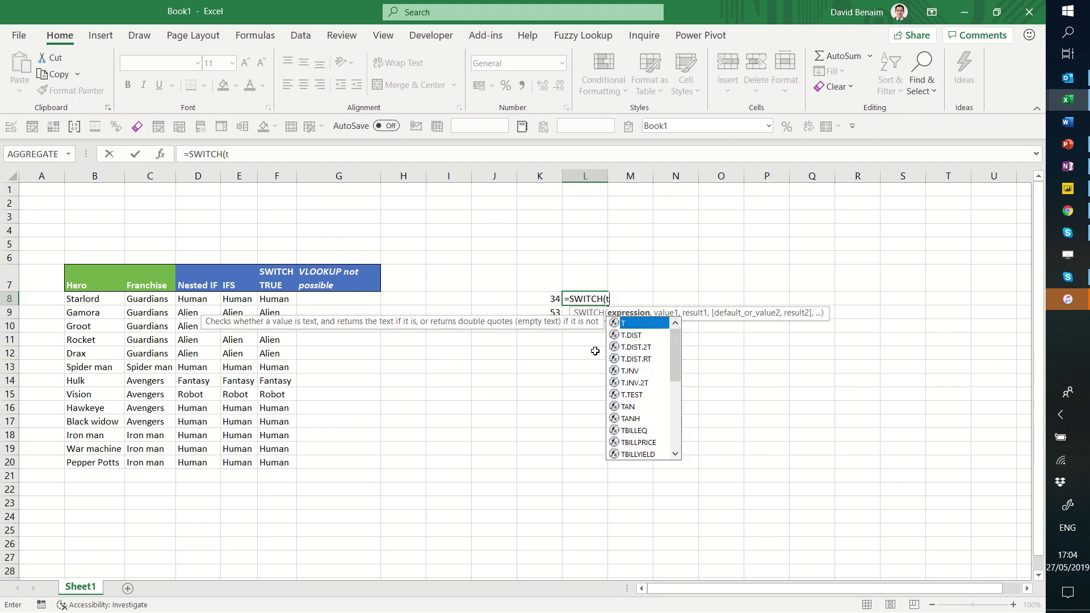
{"action": "key", "text": "Return"}
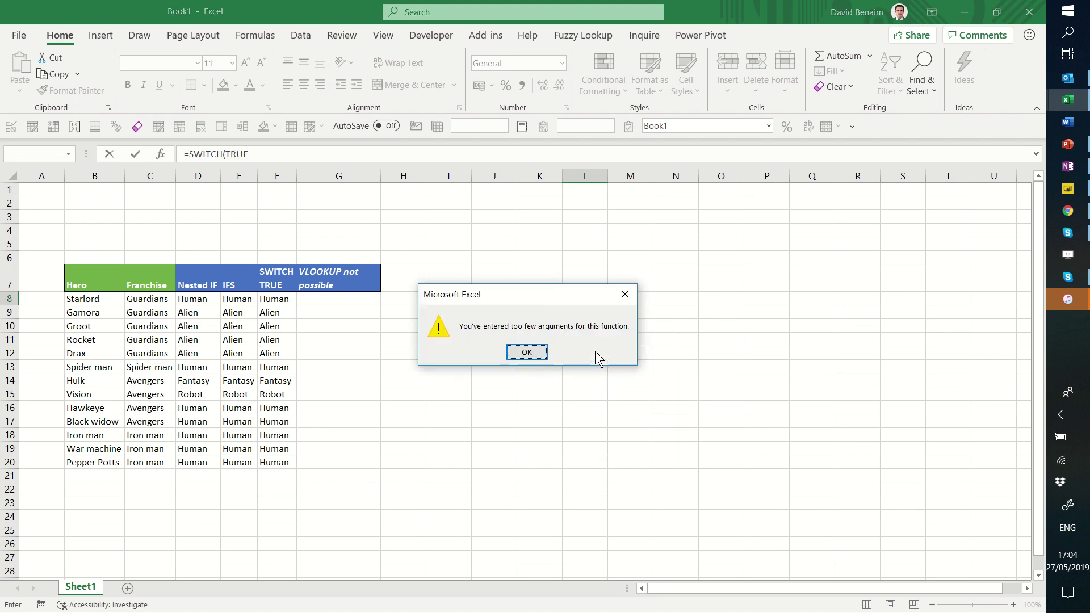
{"action": "left_click", "coordinate": [533, 356]}
{"action": "key", "text": "End"}
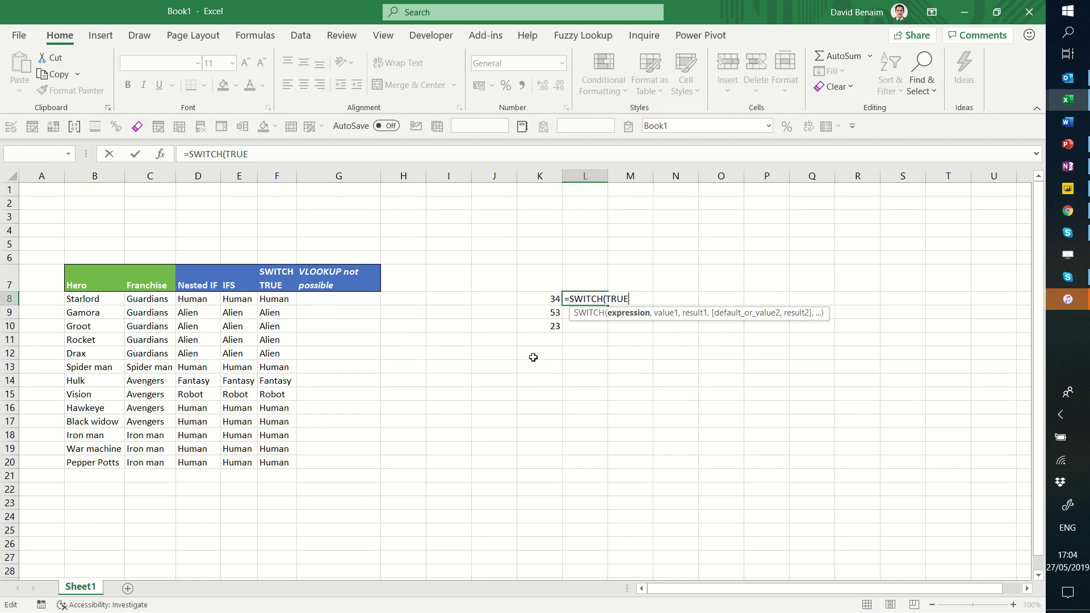
{"action": "type", "text": ","}
Step: Add K8>30→"Big" and start a K8>20 test, then cancel the unfinished formula
{"action": "left_click", "coordinate": [545, 303]}
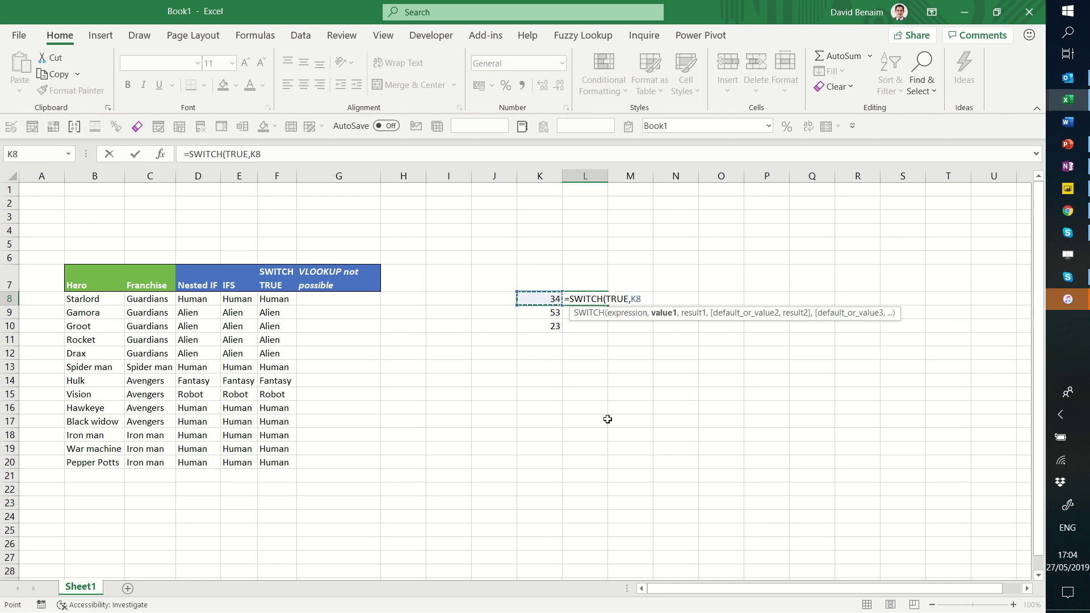
{"action": "type", "text": ">30,"}
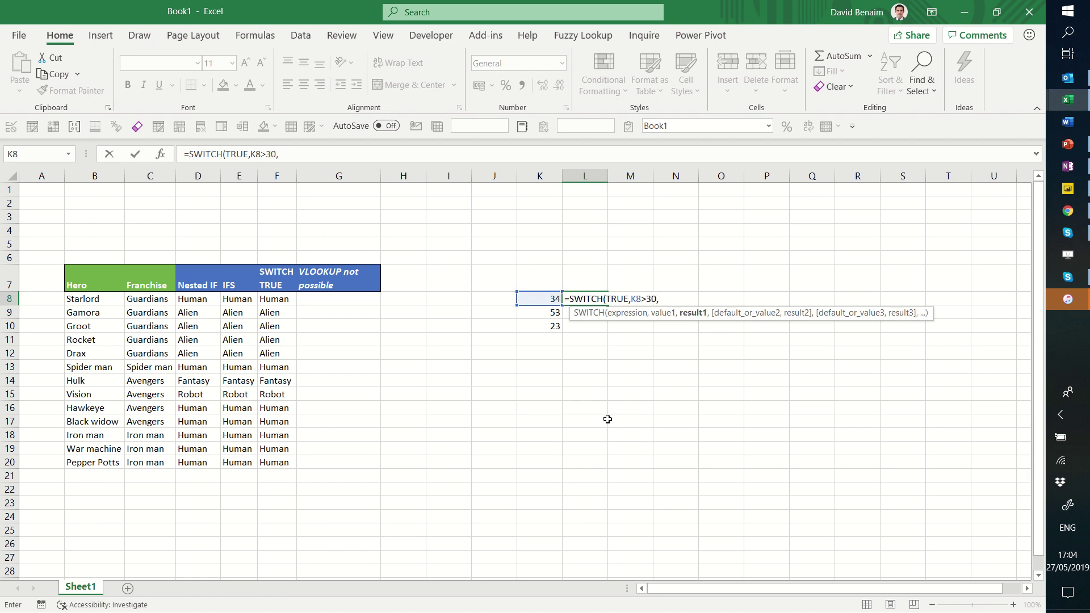
{"action": "type", "text": "\"Big\","}
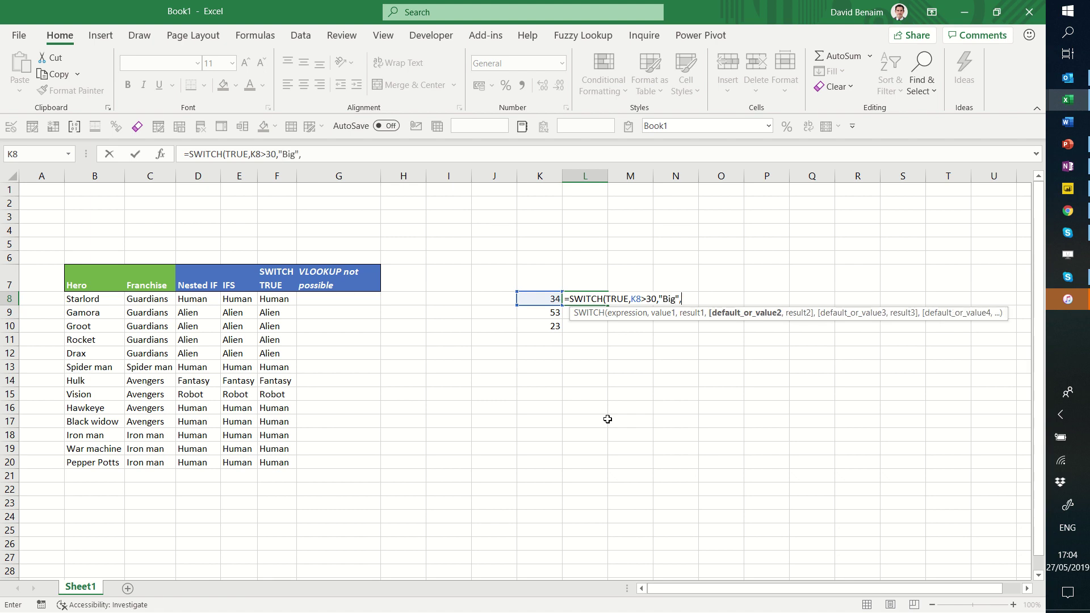
{"action": "left_click", "coordinate": [546, 297]}
{"action": "type", "text": ">"}
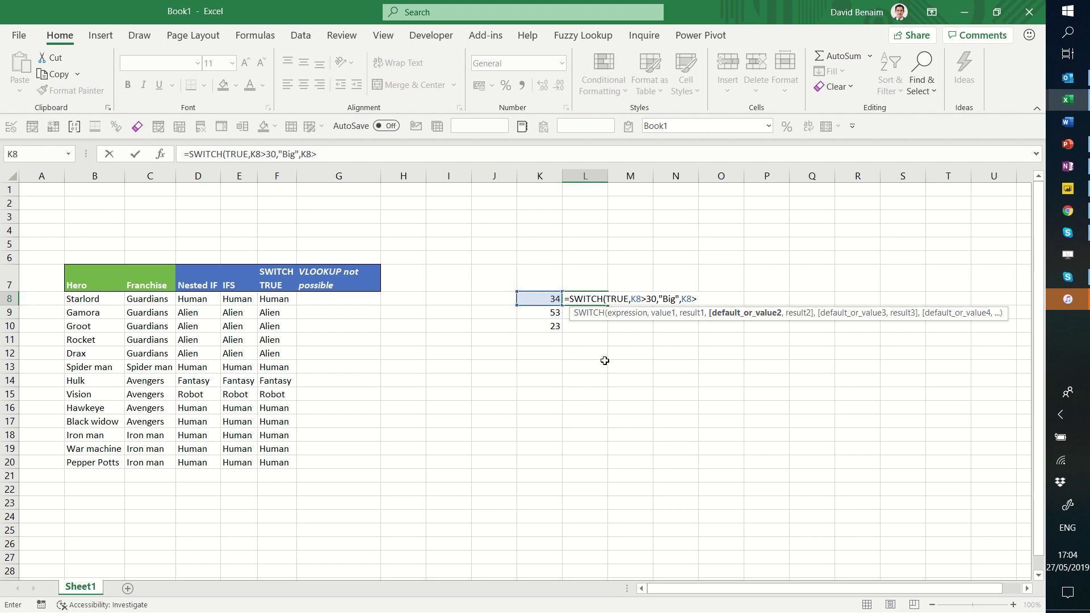
{"action": "type", "text": "20,"}
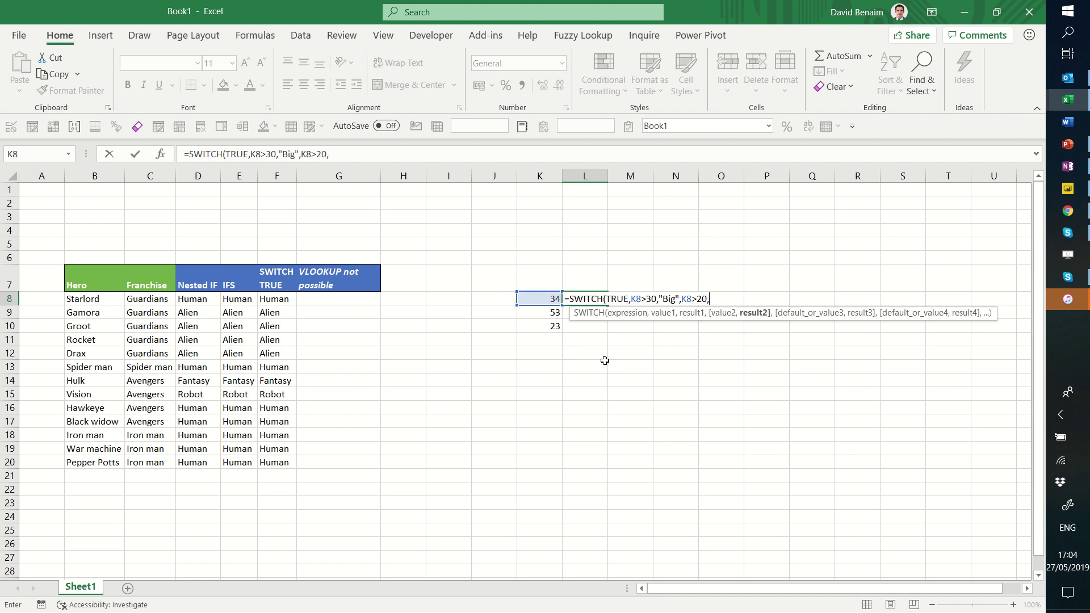
{"action": "type", "text": "\""}
{"action": "key", "text": "Escape"}
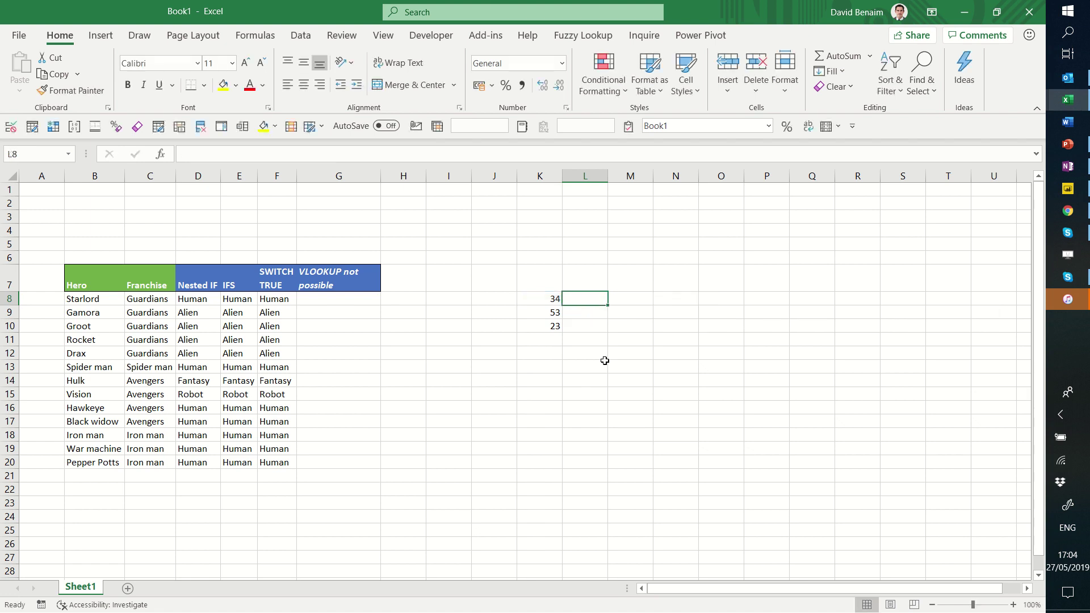
{"action": "key", "text": "Left"}
{"action": "key", "text": "Left"}
{"action": "key", "text": "Left"}
{"action": "key", "text": "Left"}
{"action": "key", "text": "Left"}
{"action": "key", "text": "Left"}
{"action": "key", "text": "Left"}
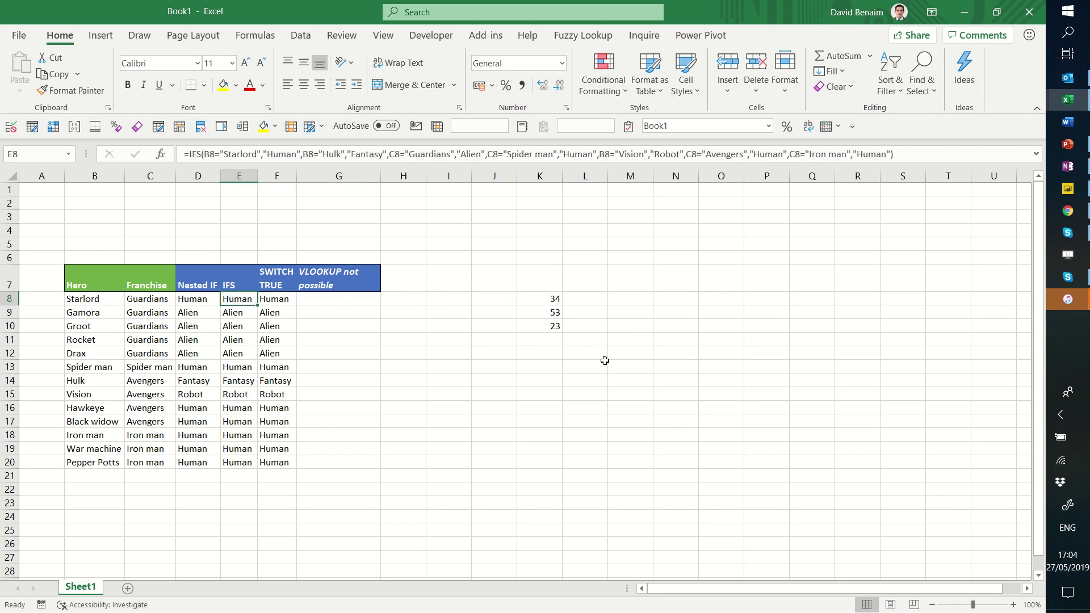
{"action": "key", "text": "F2"}
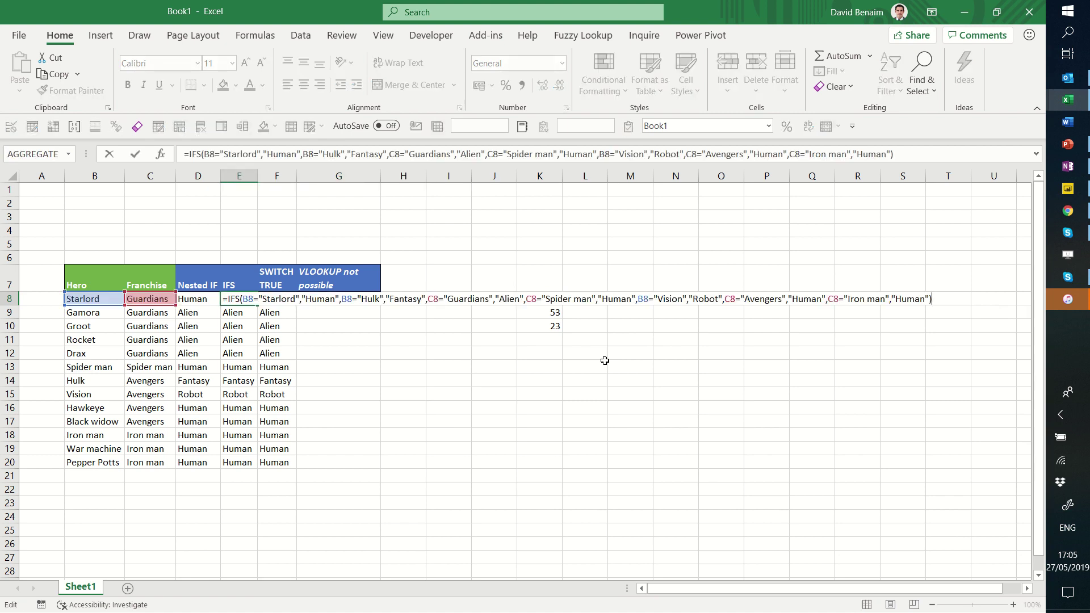
{"action": "left_click", "coordinate": [239, 299]}
{"action": "key", "text": "Escape"}
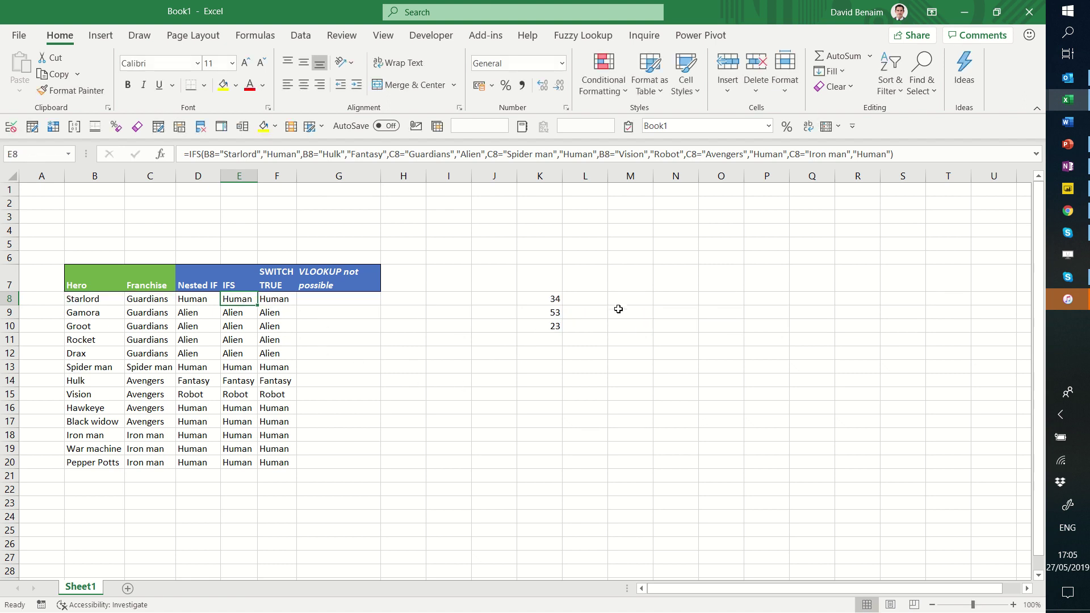